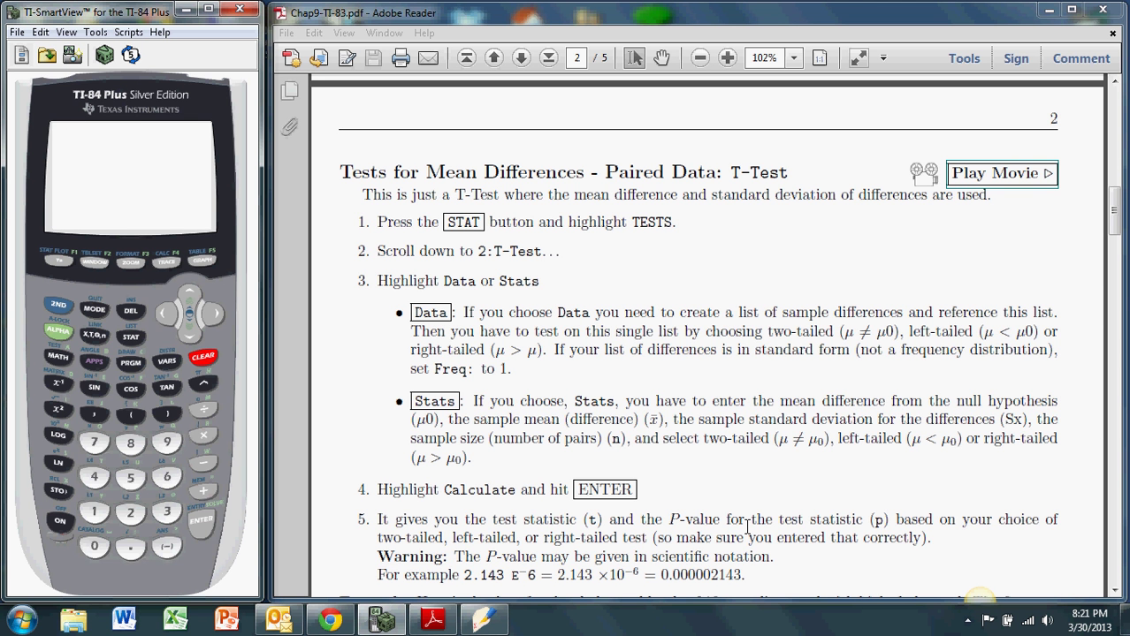
# Activate the Adobe Reader window showing the T-Test steps in Chap9-TI-83.pdf.
pyautogui.click(634, 312)
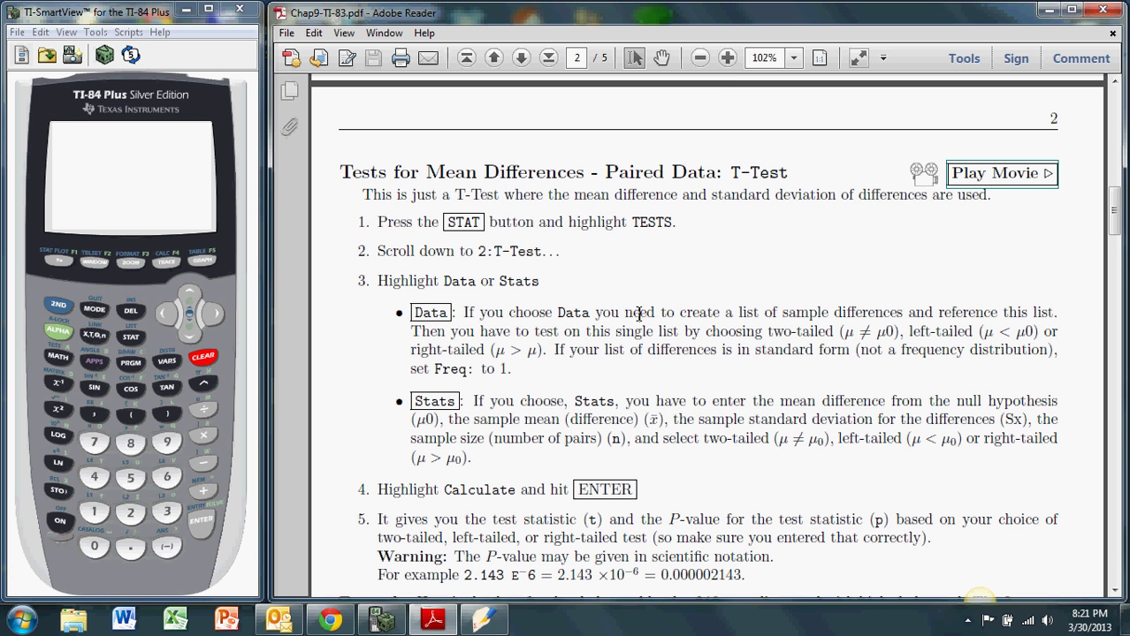
# Bring the cholesterol table into view and highlight the Before, After and d = x − y rows.
pyautogui.scroll(-5, 592, 296)
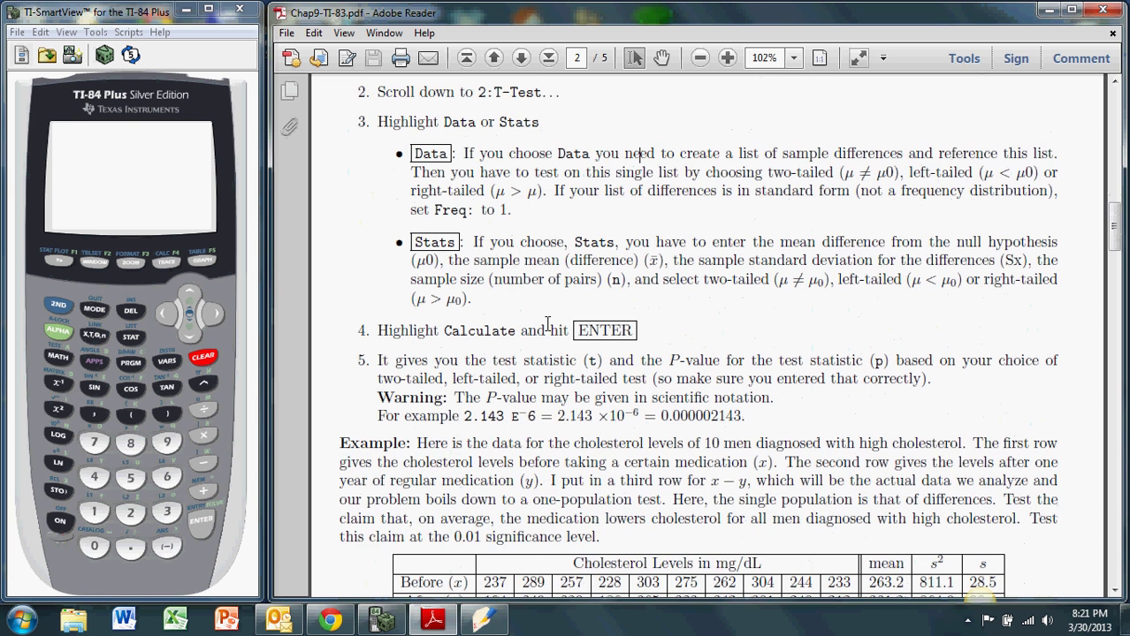
pyautogui.scroll(-7, 572, 327)
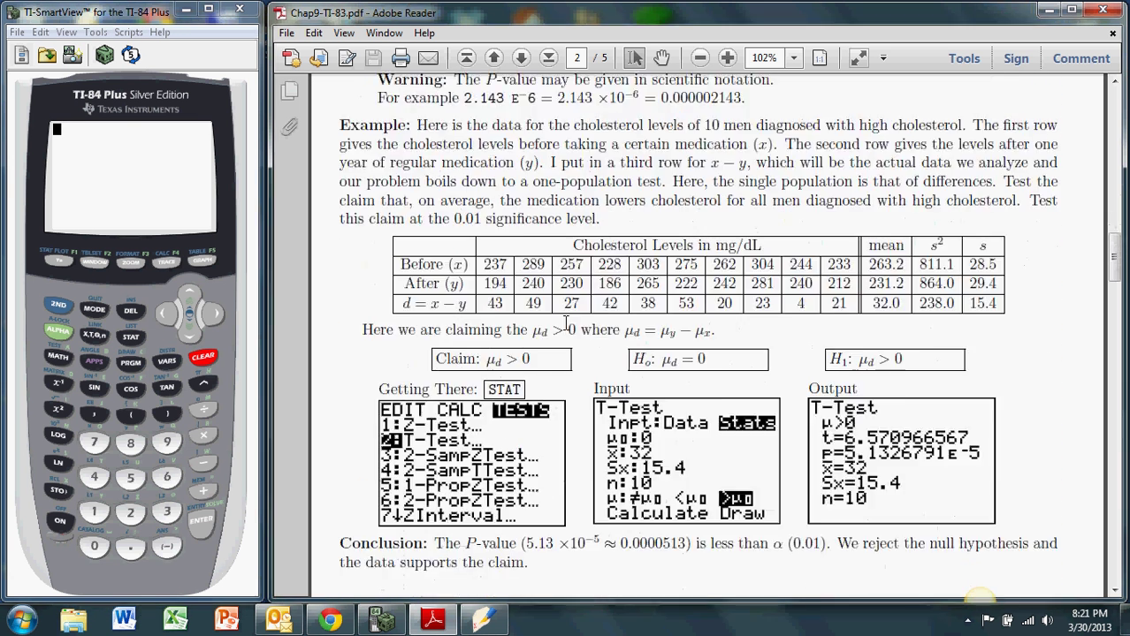
pyautogui.scroll(1, 567, 327)
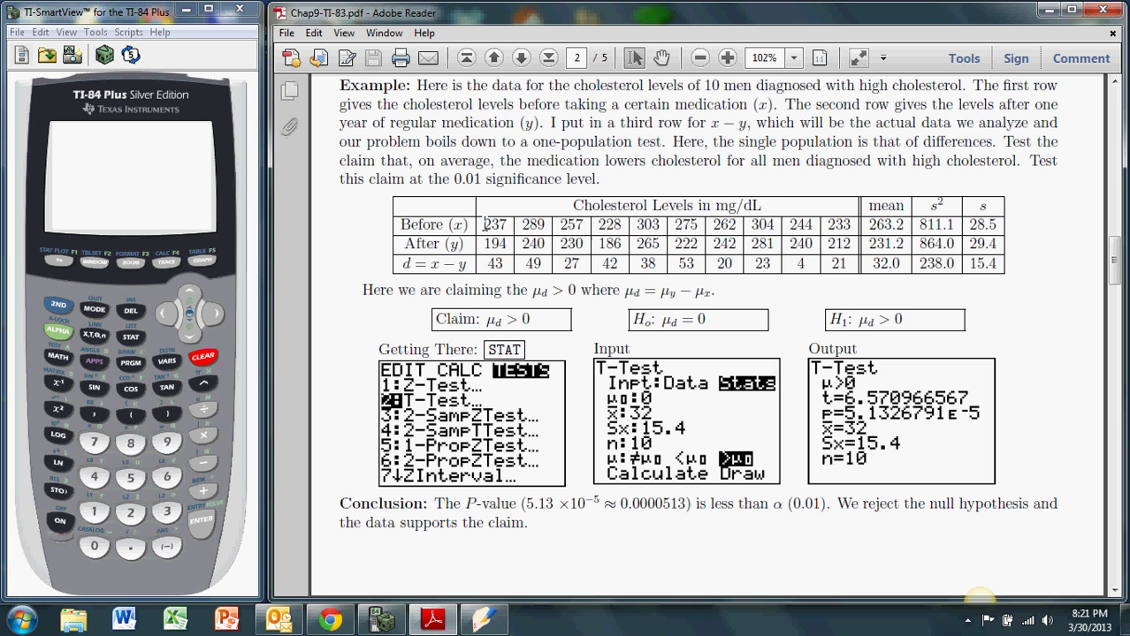
pyautogui.moveTo(483, 225); pyautogui.dragTo(839, 232)
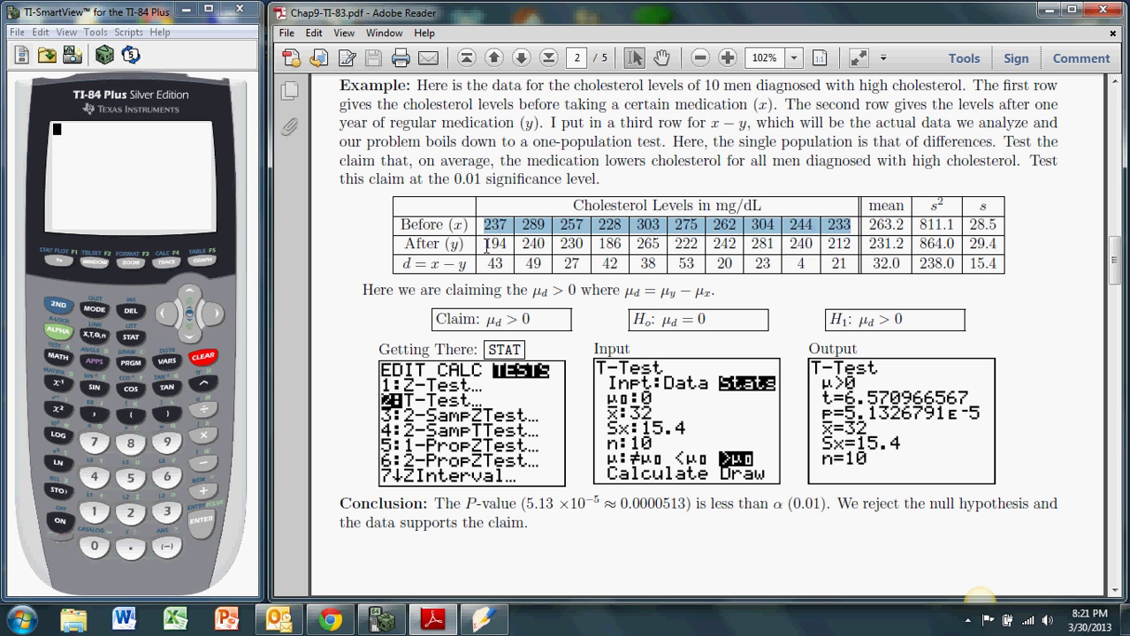
pyautogui.moveTo(486, 246); pyautogui.dragTo(831, 253)
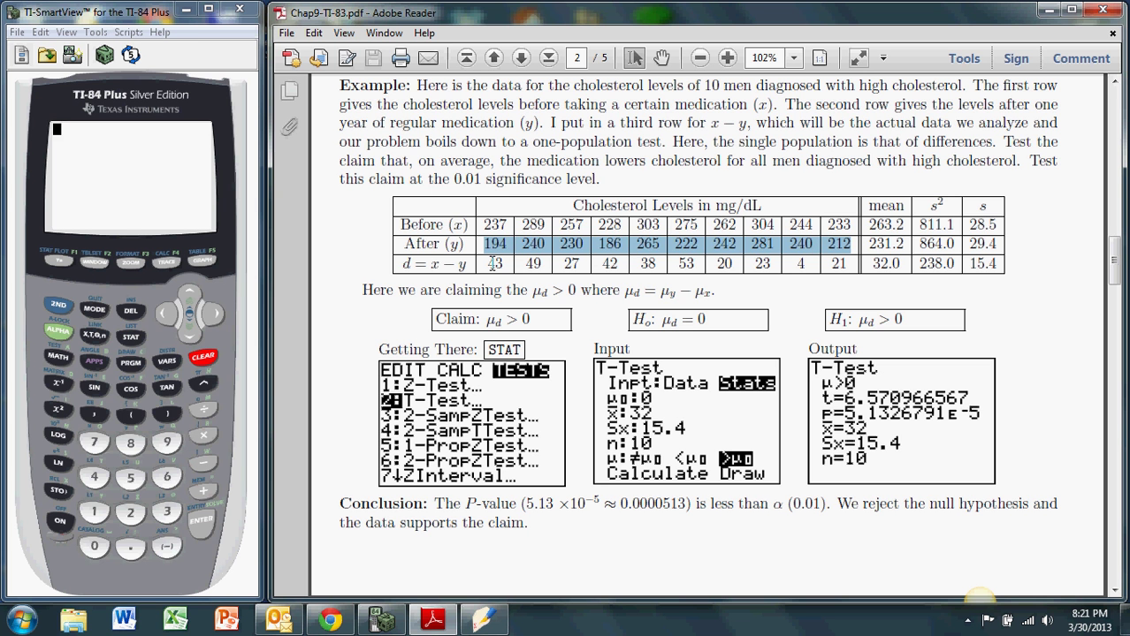
pyautogui.moveTo(492, 263); pyautogui.dragTo(844, 263)
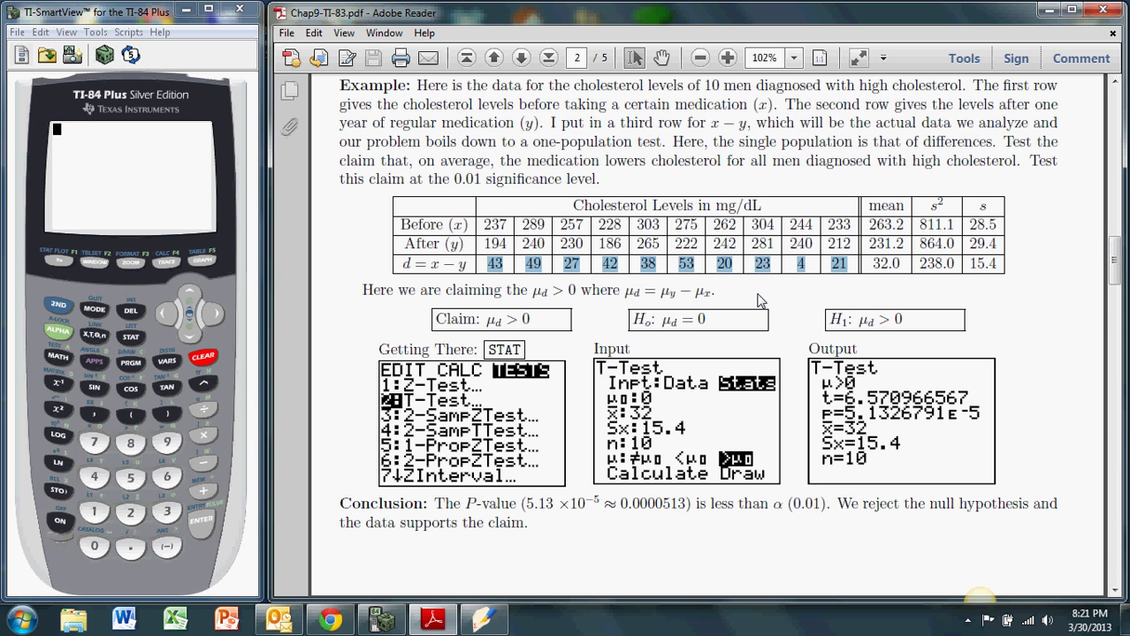
pyautogui.click(365, 289)
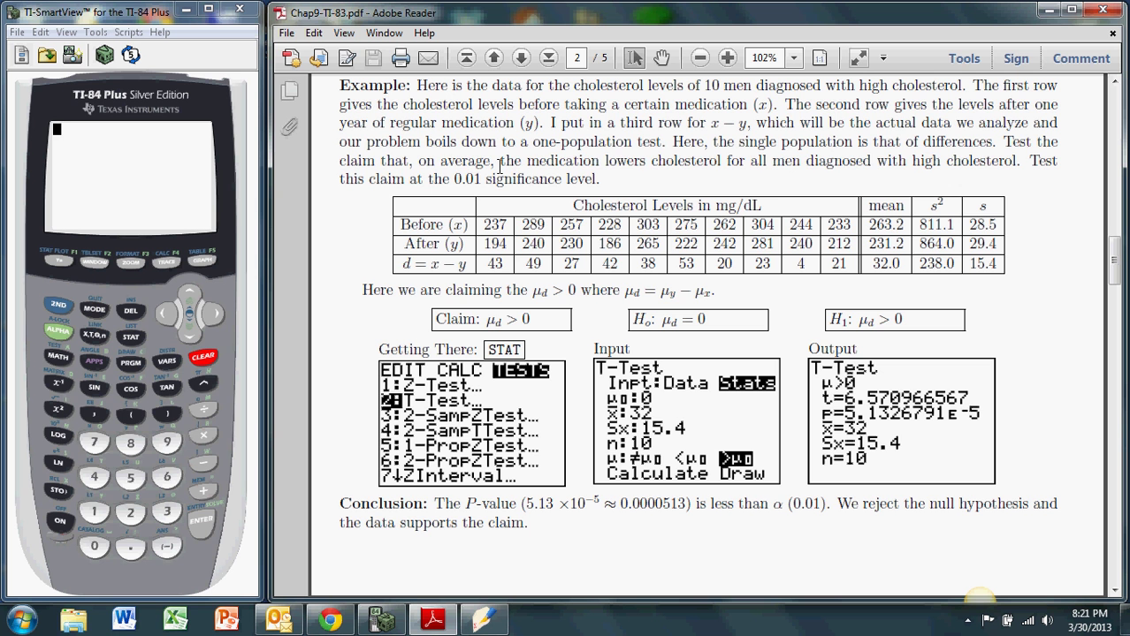
pyautogui.moveTo(419, 162); pyautogui.dragTo(978, 161)
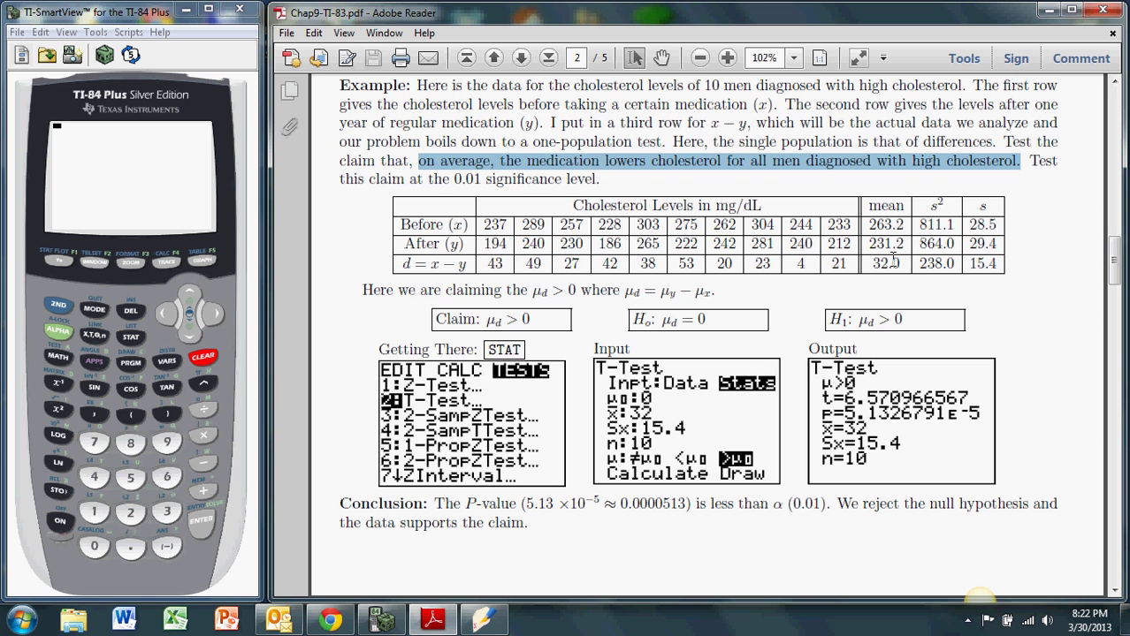
pyautogui.moveTo(873, 264); pyautogui.dragTo(900, 265)
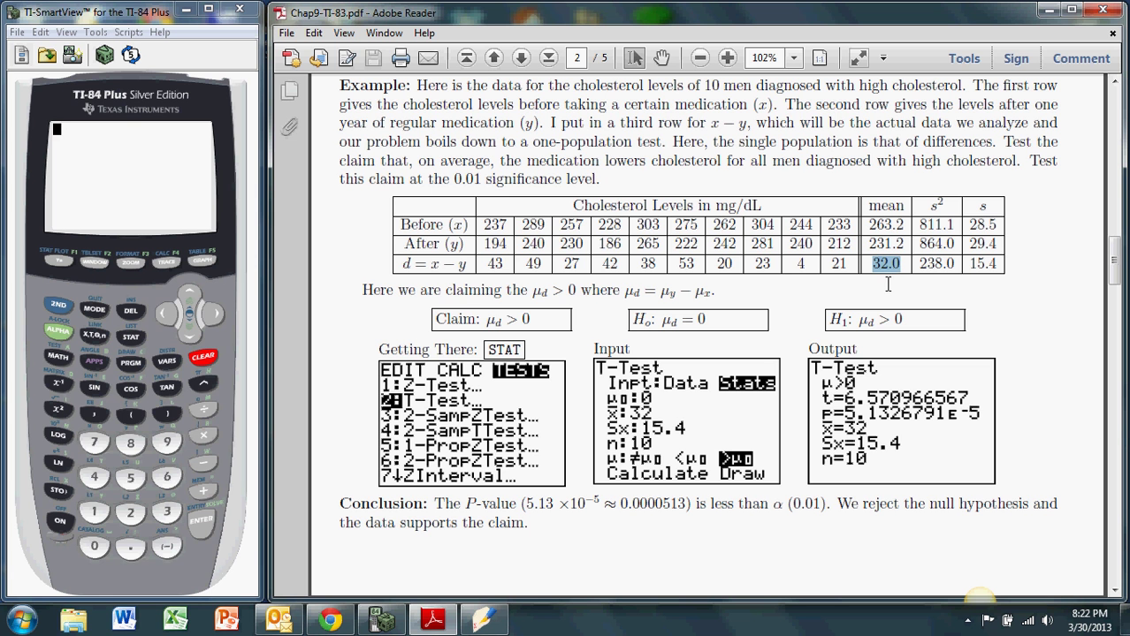
pyautogui.click(882, 285)
# Choose STAT > TESTS > 2:T-Test to reach the T-Test input screen set to Stats.
pyautogui.click(132, 340)
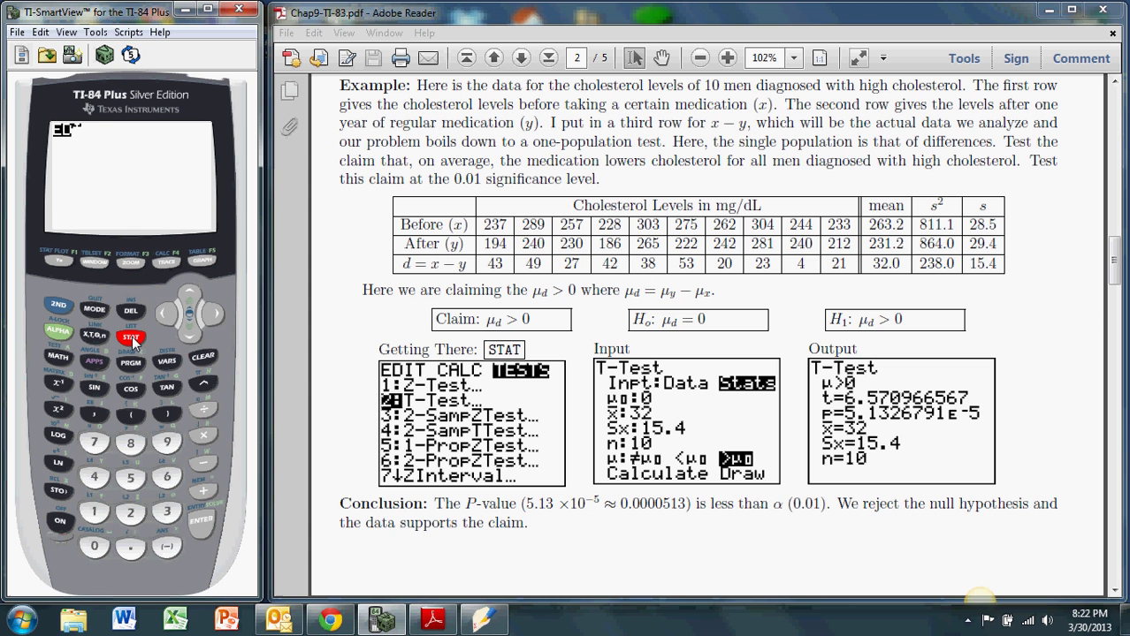
pyautogui.click(213, 315)
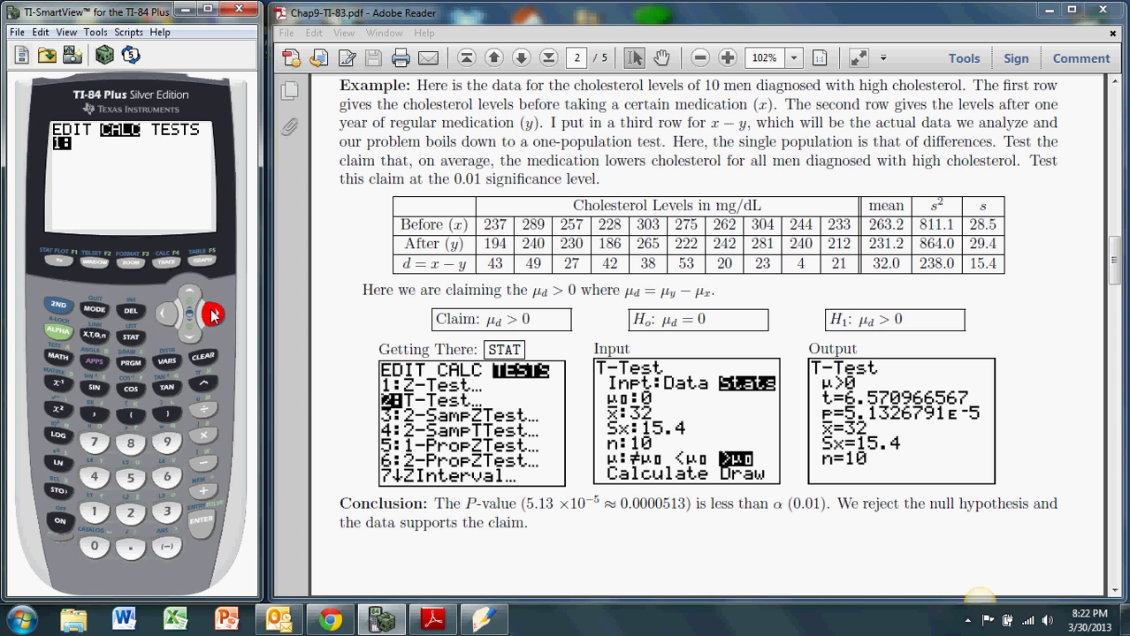
pyautogui.click(212, 314)
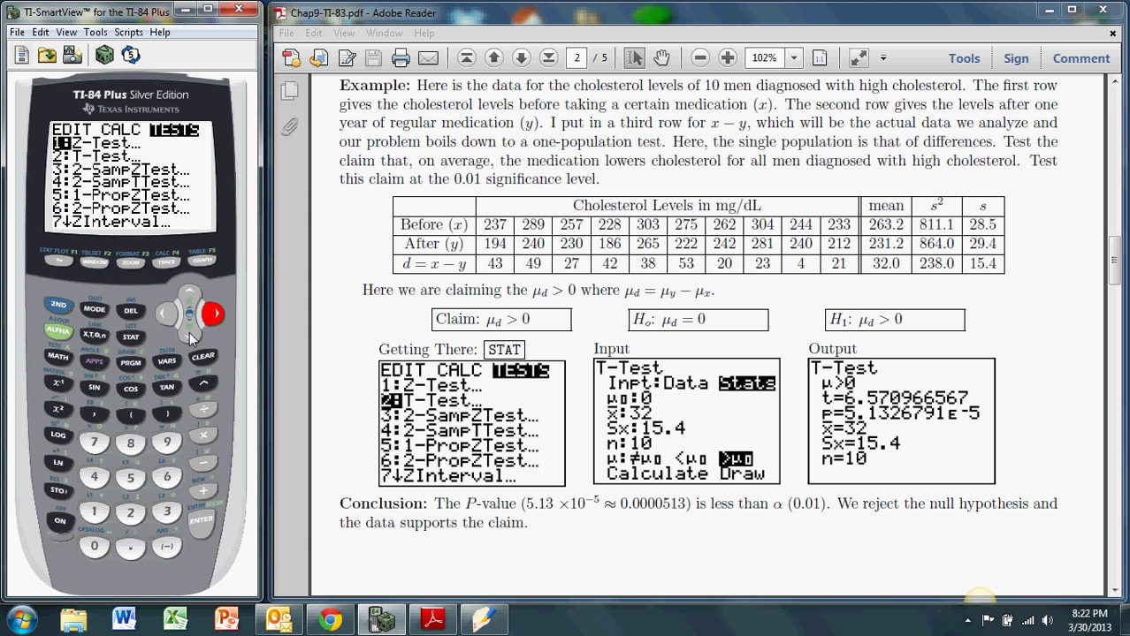
pyautogui.click(189, 334)
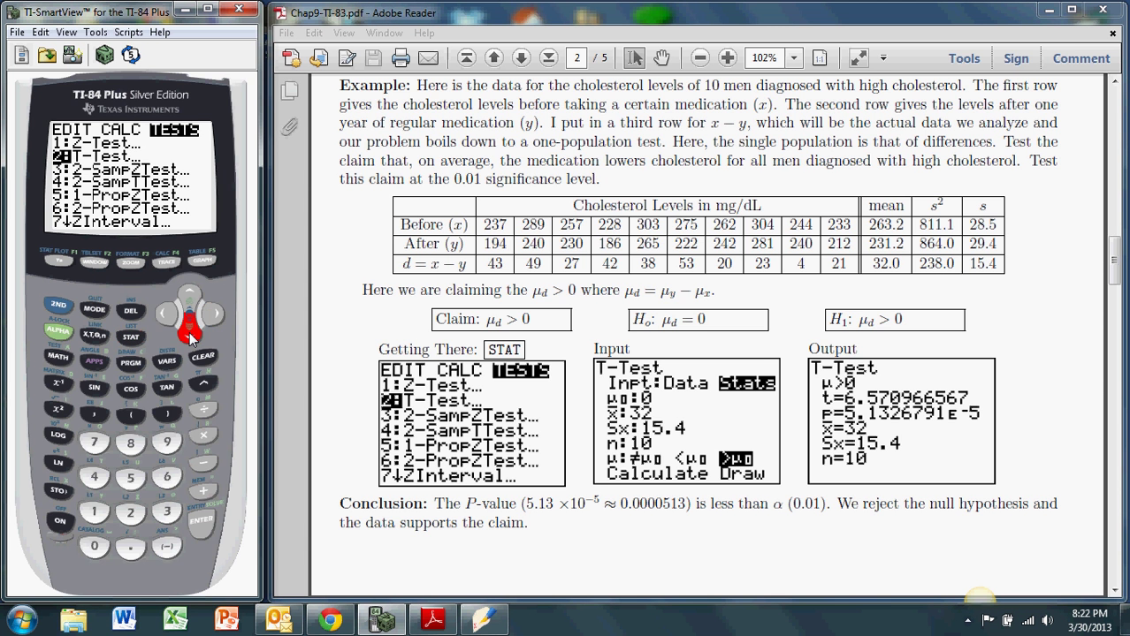
pyautogui.click(200, 528)
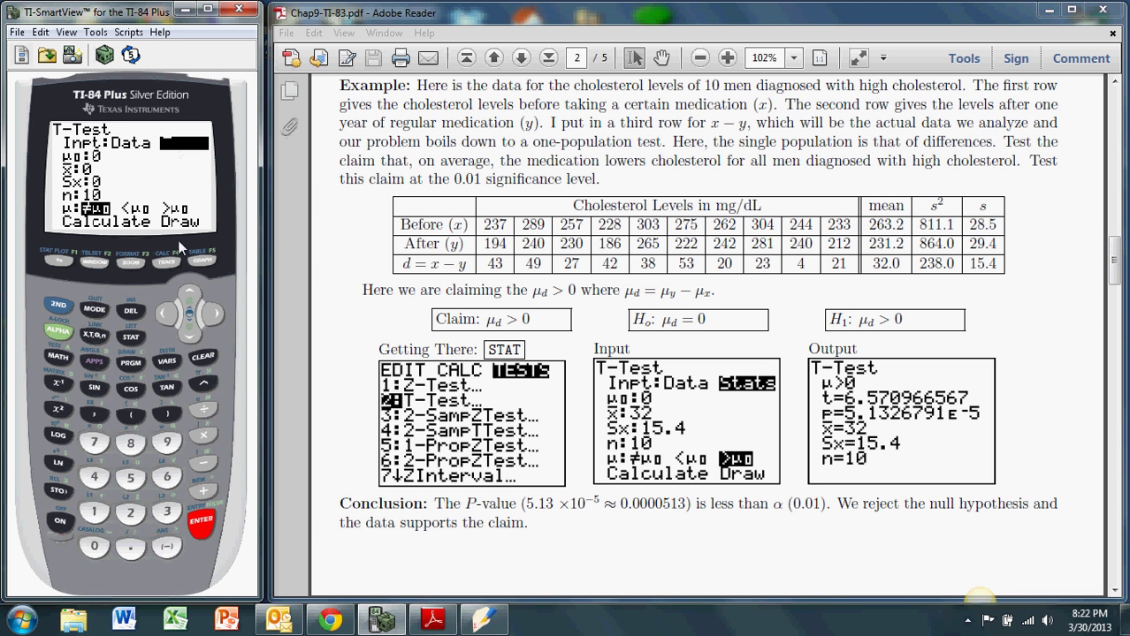
# Enter μ0 as 0 and the sample mean x̄ as 32.
pyautogui.click(189, 337)
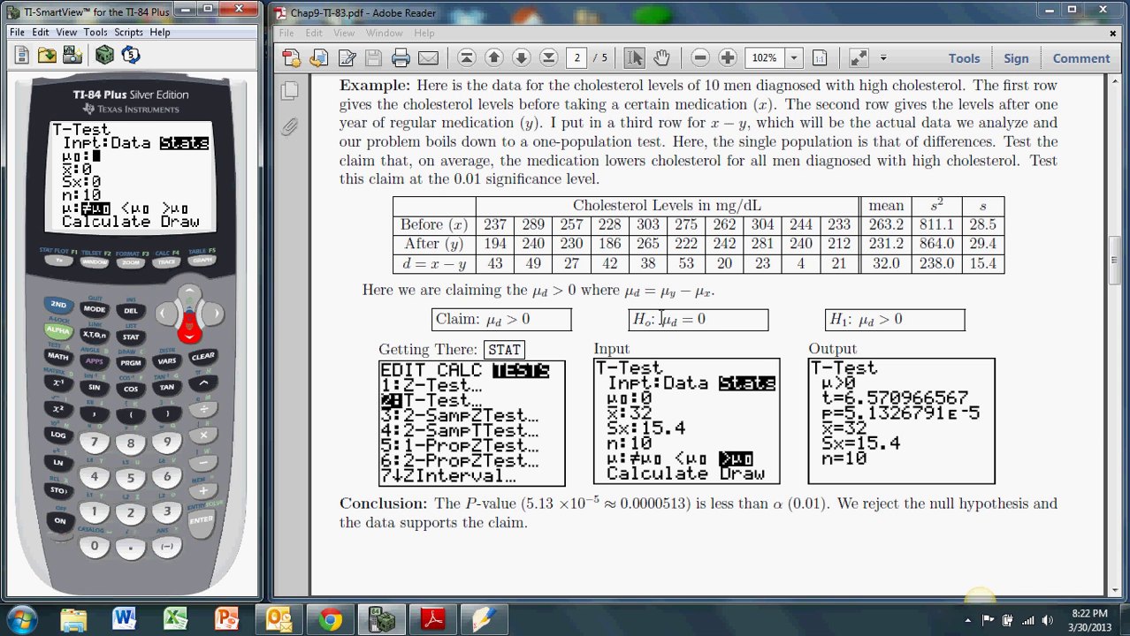
pyautogui.moveTo(661, 316); pyautogui.dragTo(705, 318)
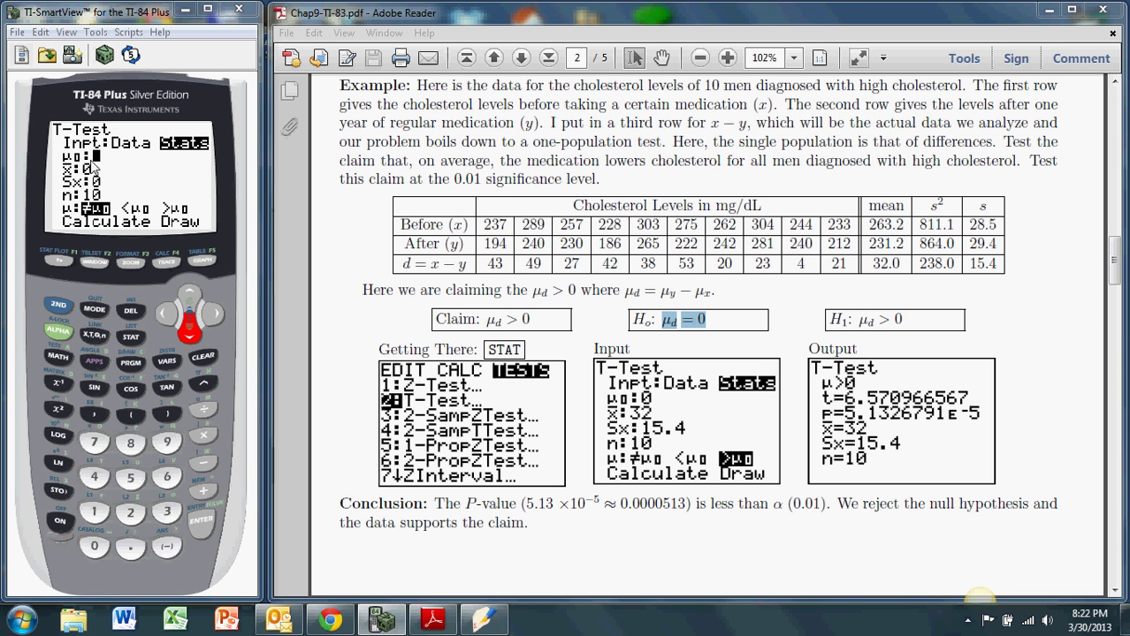
pyautogui.click(97, 546)
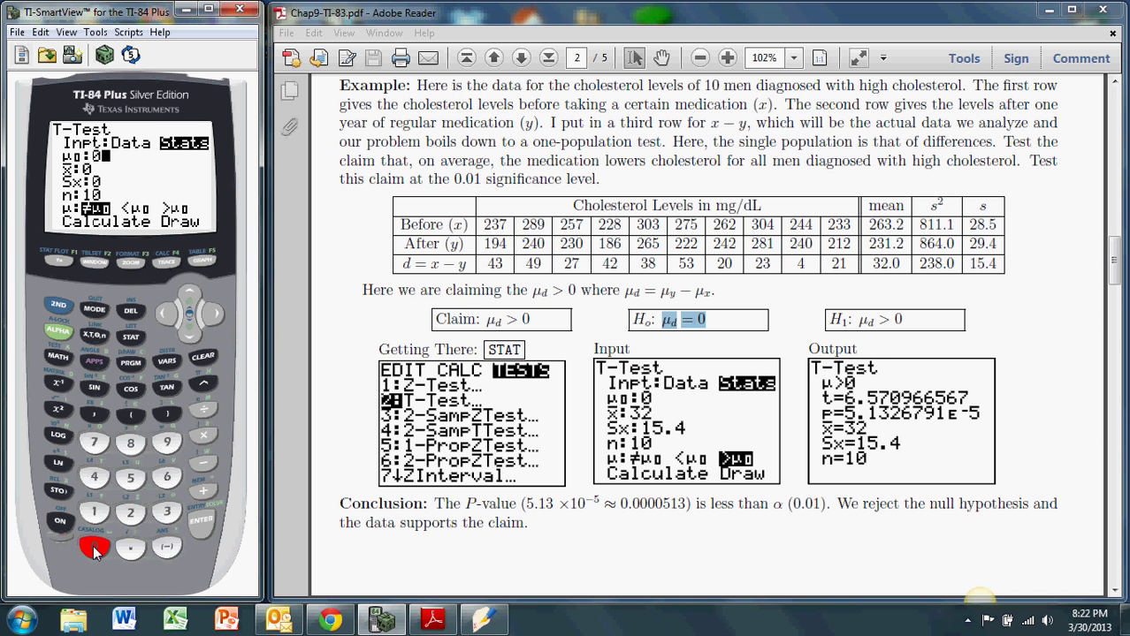
pyautogui.click(191, 336)
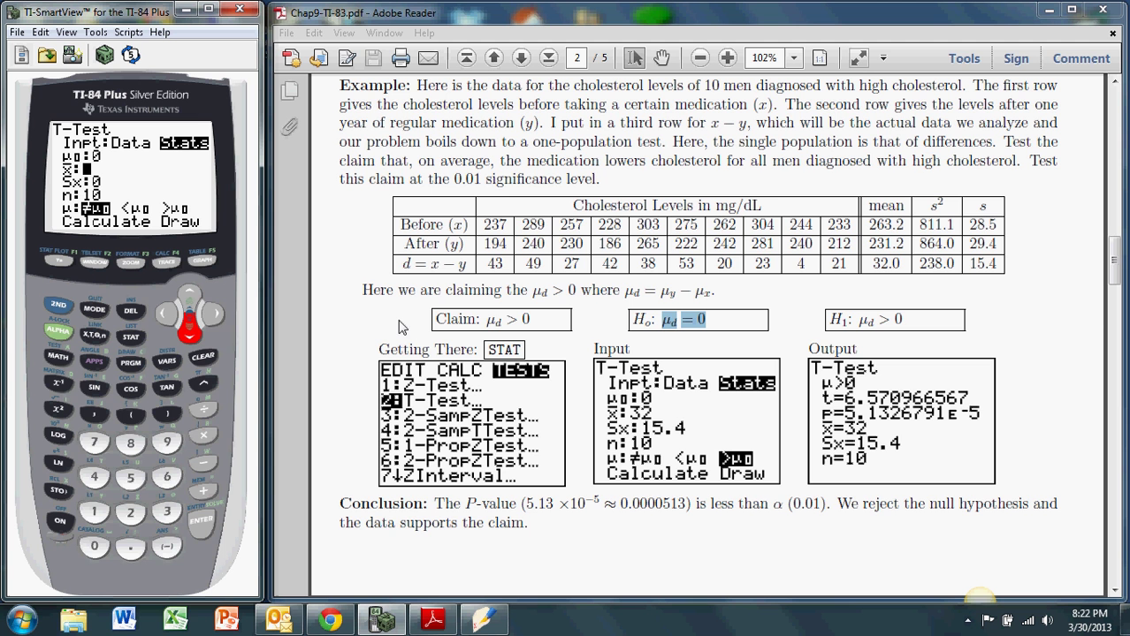
pyautogui.click(166, 513)
pyautogui.click(133, 512)
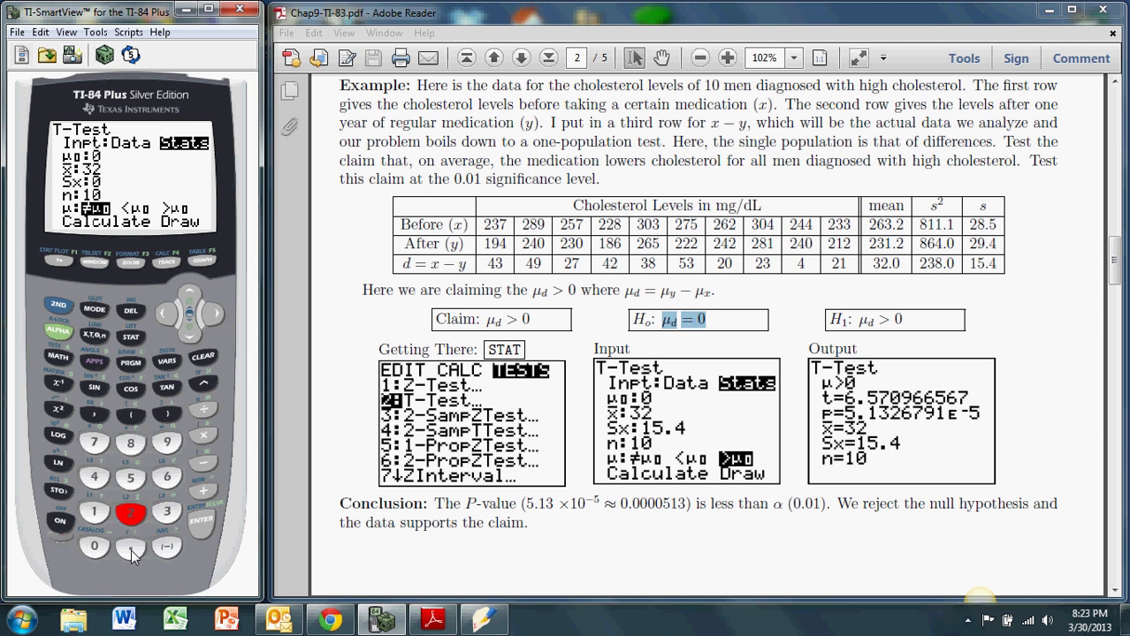
pyautogui.click(104, 550)
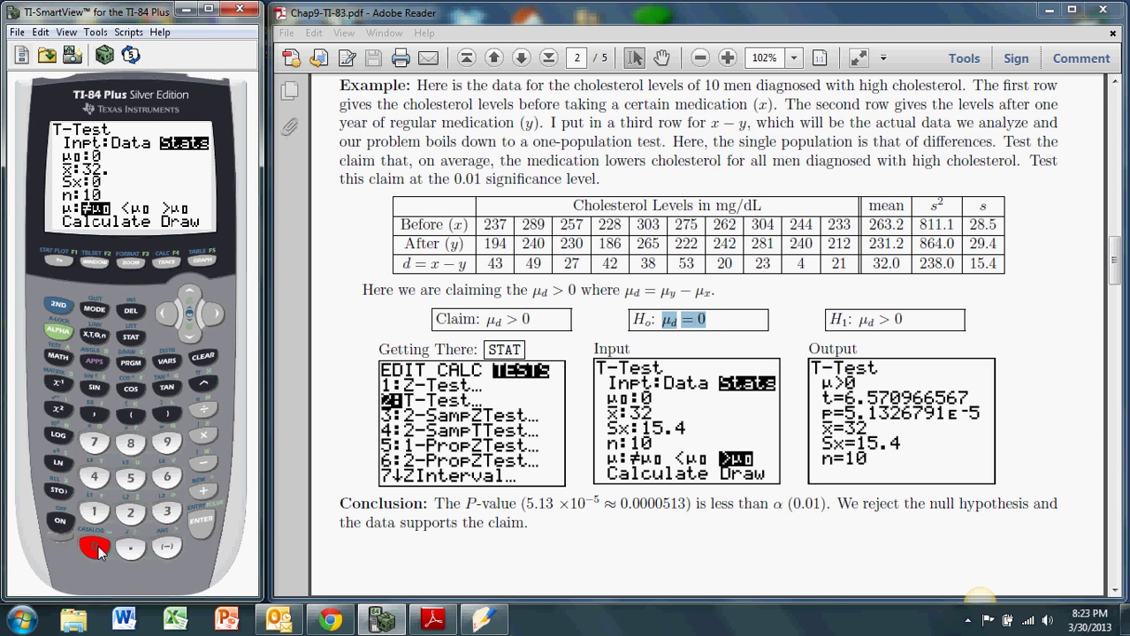
pyautogui.click(186, 336)
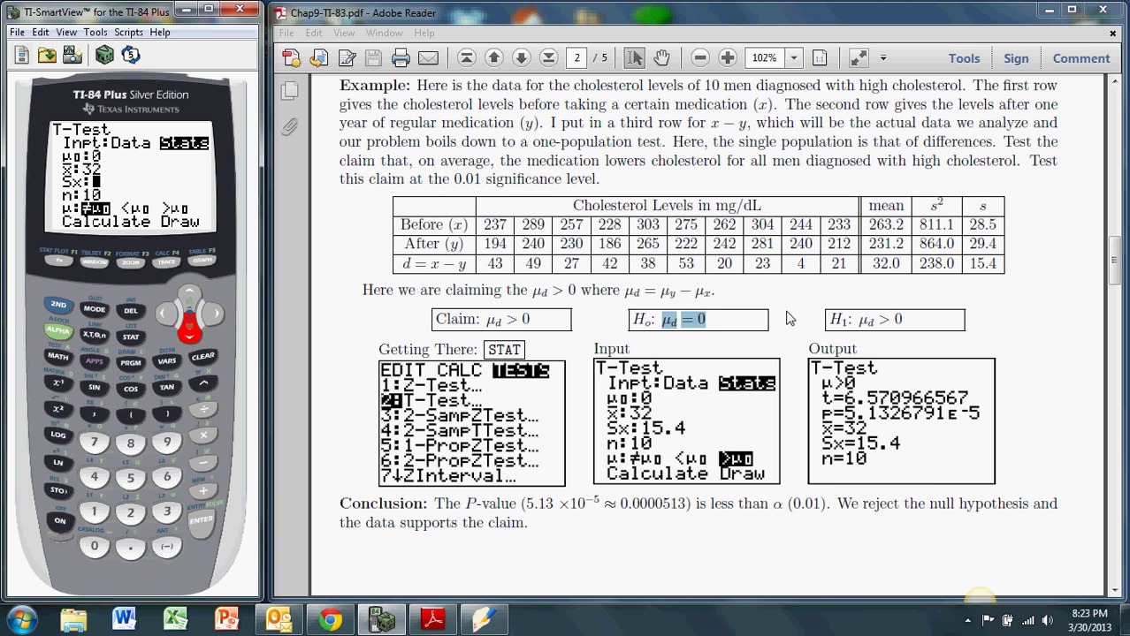
# Enter Sx as 15.4 and sample size n as 10.
pyautogui.moveTo(970, 263); pyautogui.dragTo(996, 263)
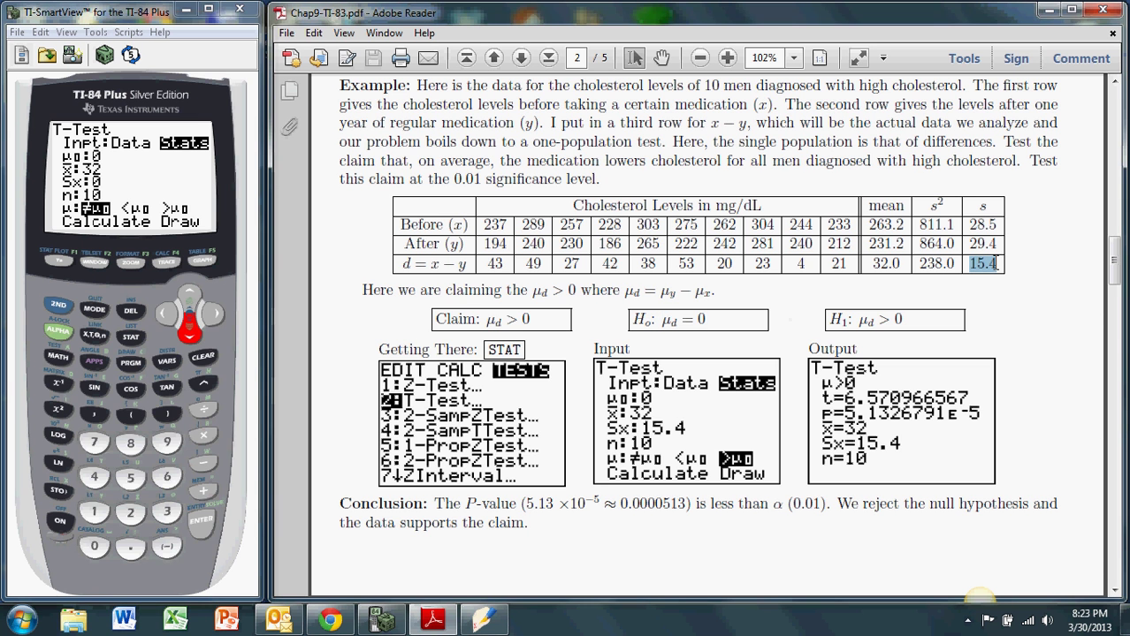
pyautogui.click(102, 517)
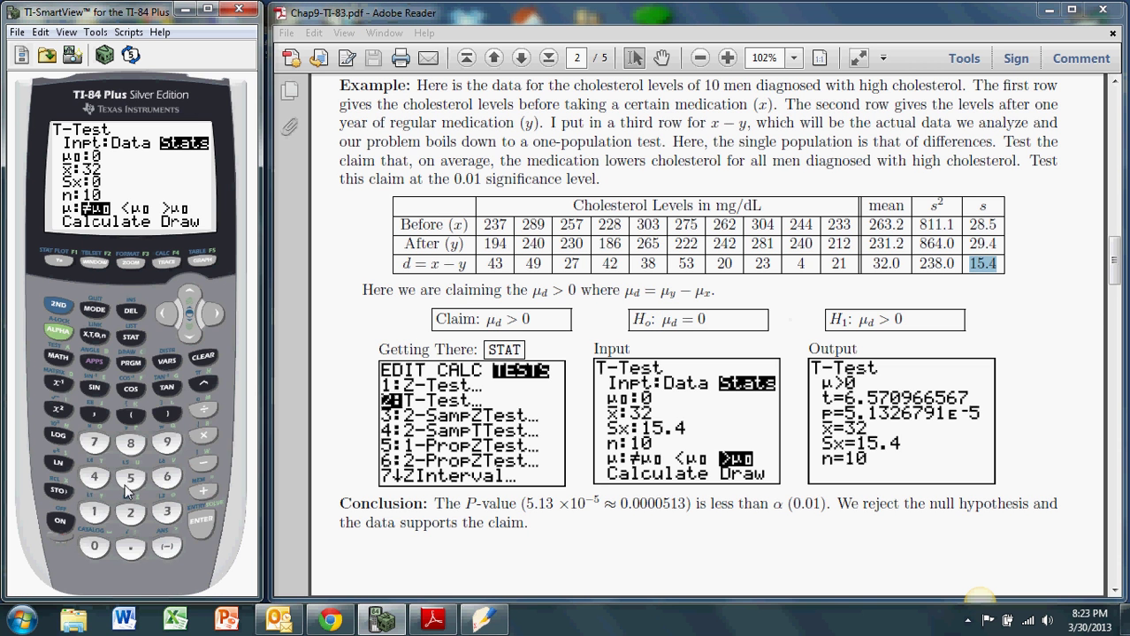
pyautogui.click(101, 517)
pyautogui.click(130, 477)
pyautogui.click(130, 547)
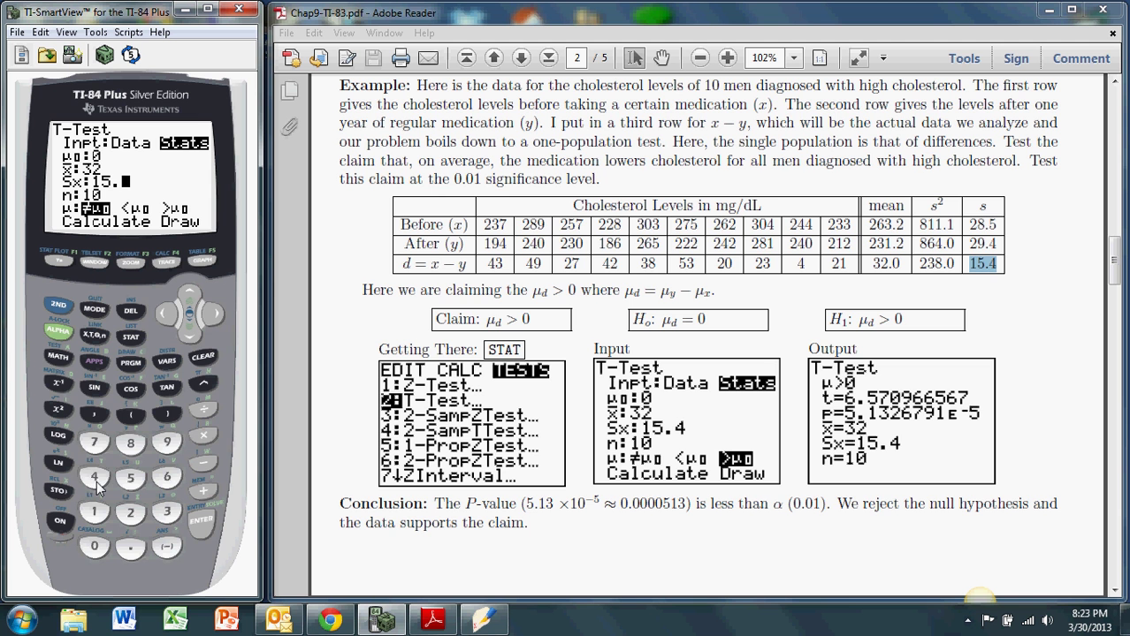
pyautogui.click(97, 480)
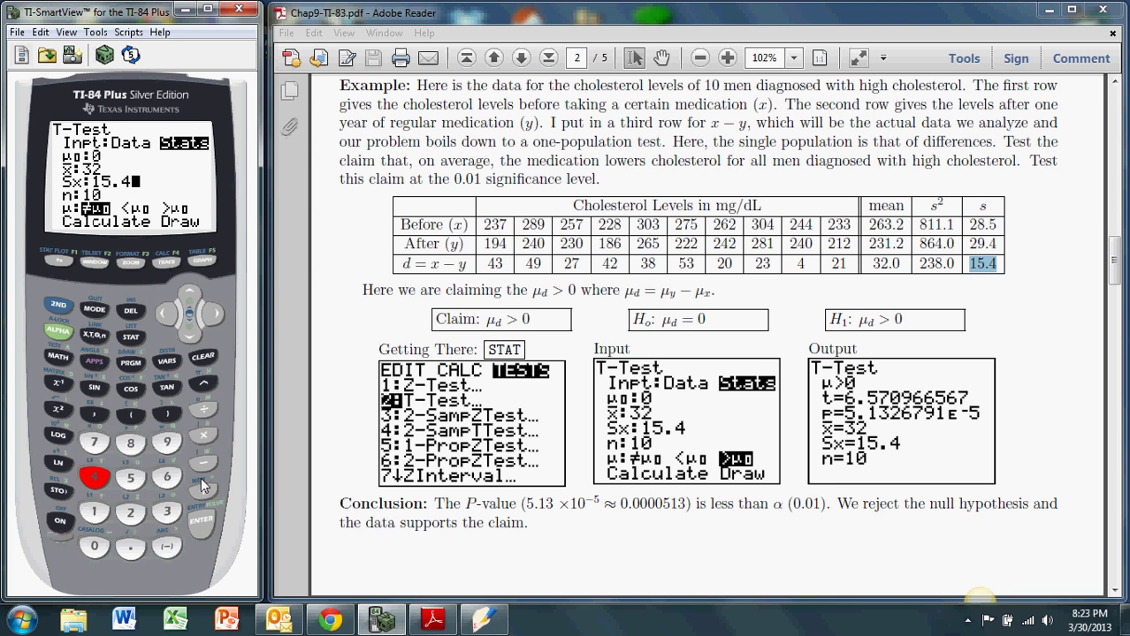
pyautogui.click(192, 332)
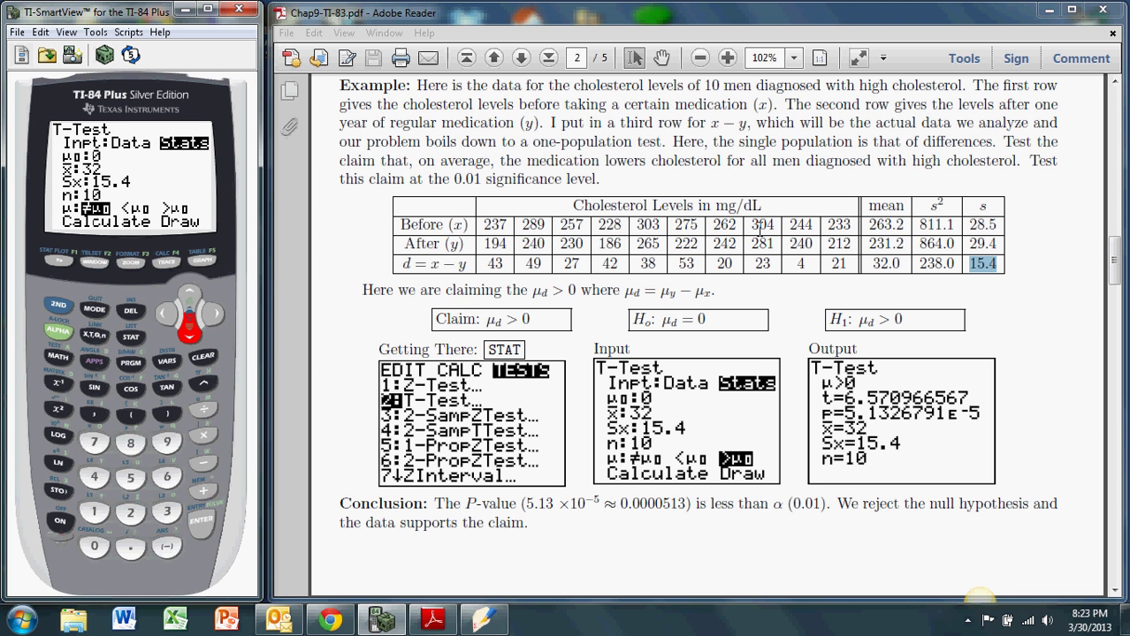
pyautogui.click(100, 515)
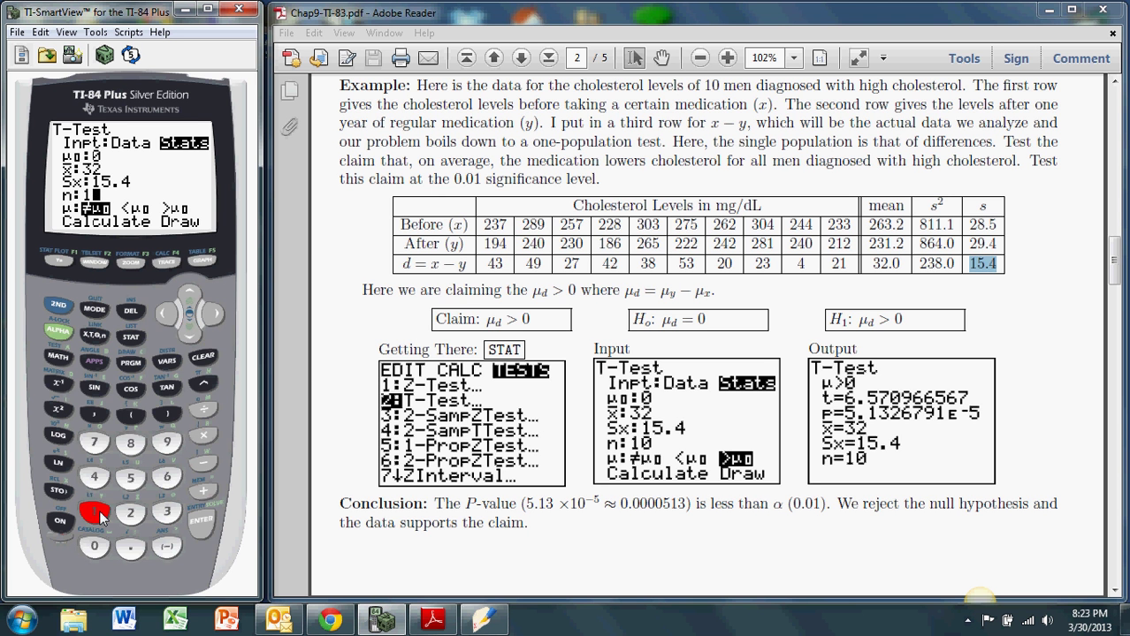
pyautogui.click(91, 550)
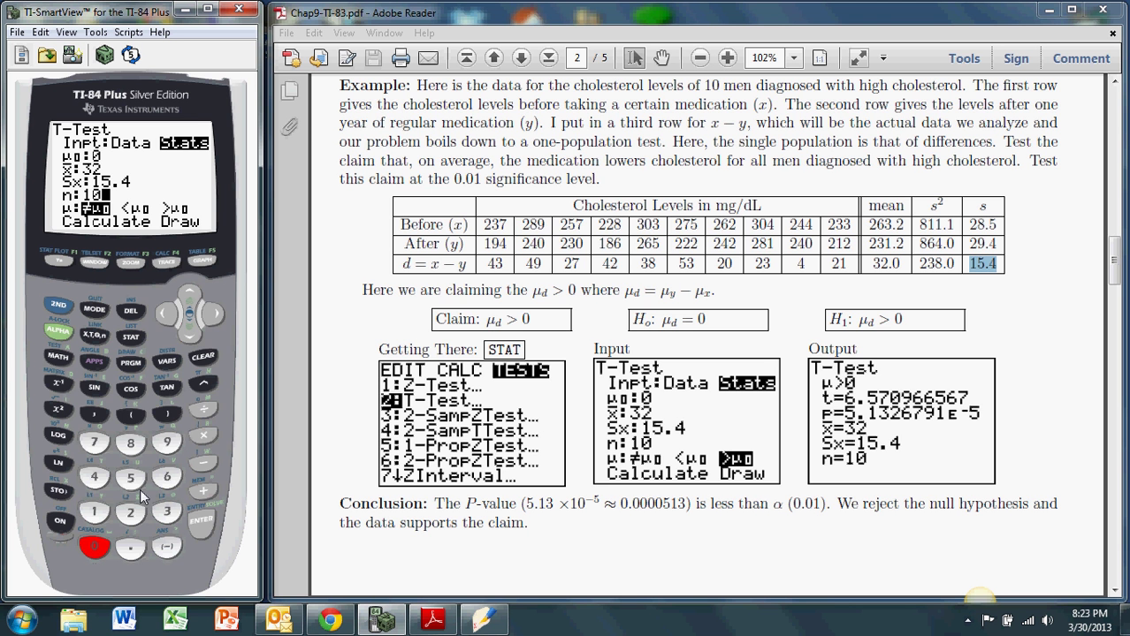
# Select the >μ0 alternative and calculate the T-Test.
pyautogui.click(189, 329)
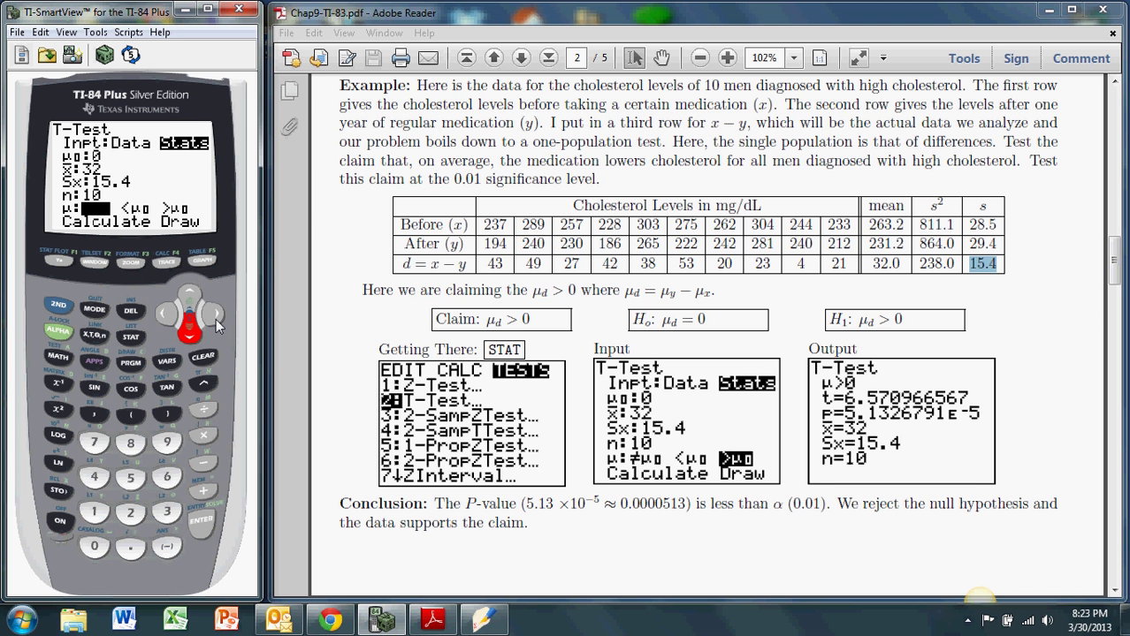
pyautogui.click(213, 316)
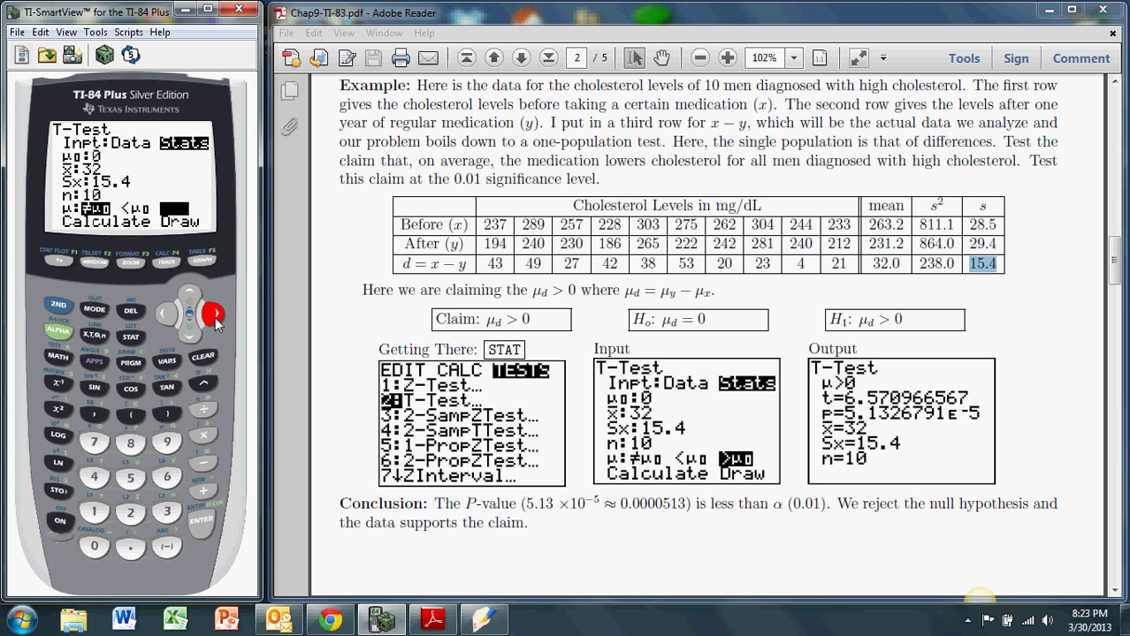
pyautogui.click(199, 524)
pyautogui.click(188, 334)
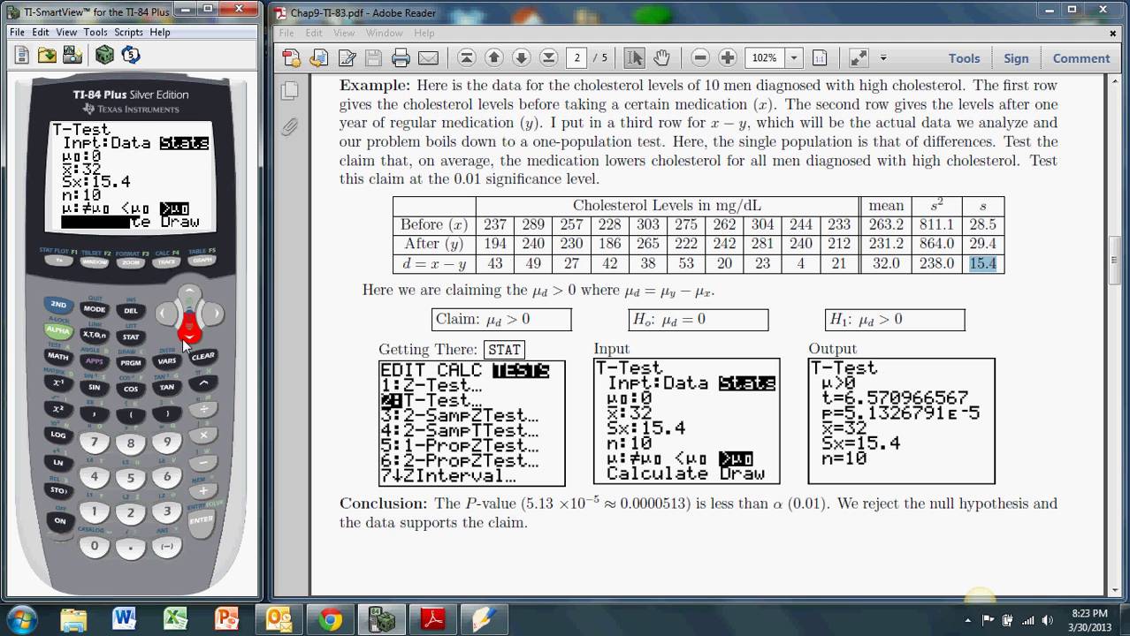
pyautogui.click(200, 522)
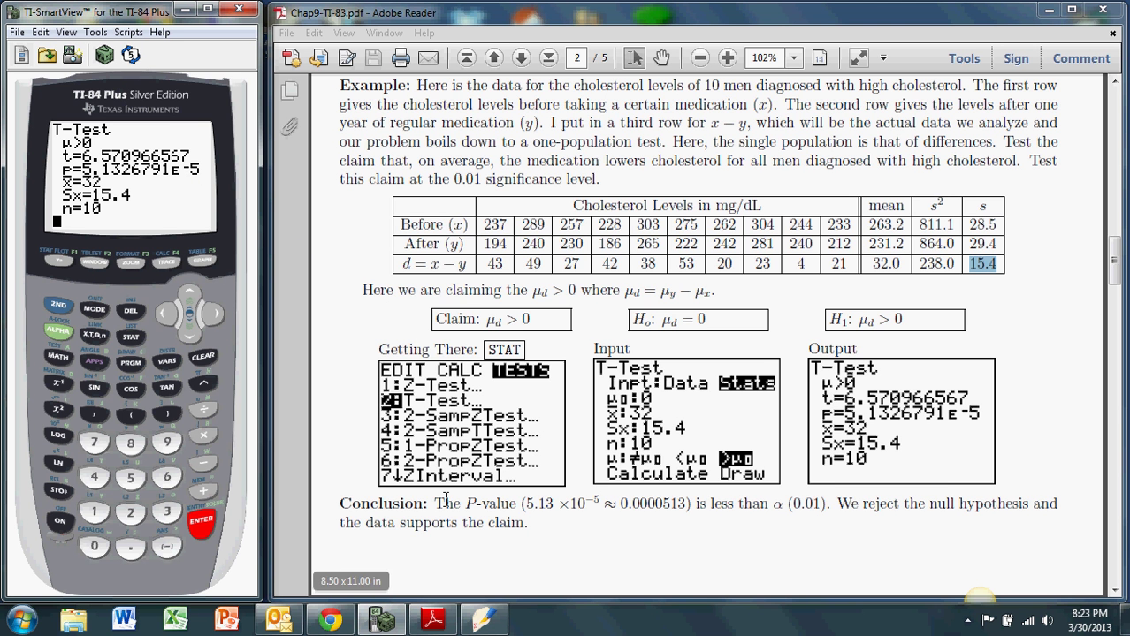
# Highlight the P-value statement in the PDF's conclusion and scroll the page up slightly.
pyautogui.moveTo(434, 504); pyautogui.dragTo(694, 505)
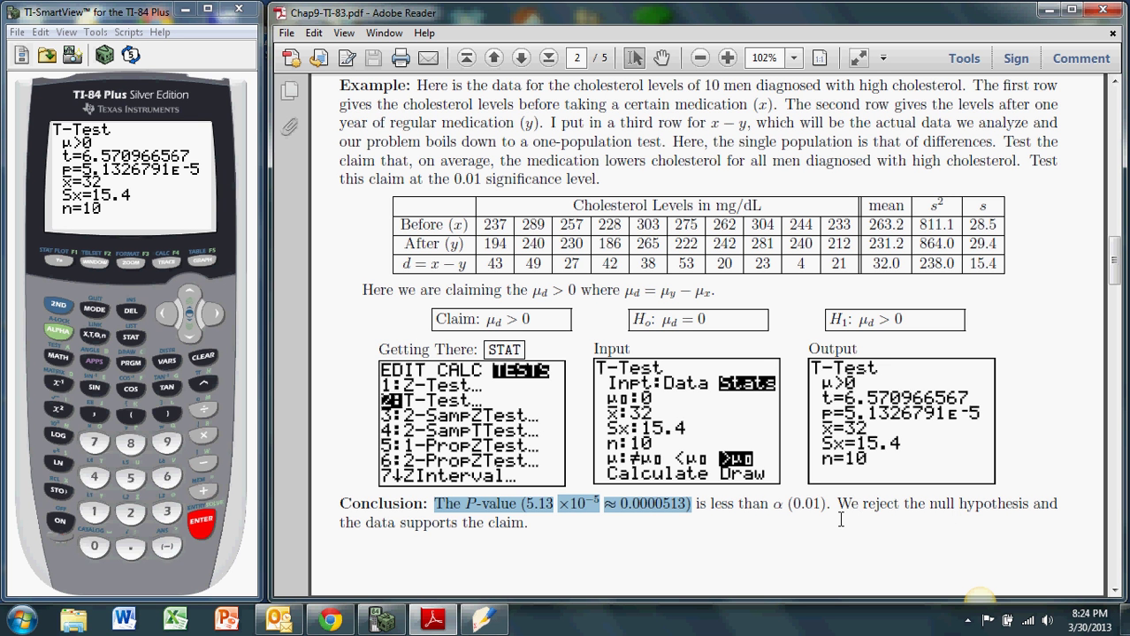
pyautogui.scroll(1, 841, 520)
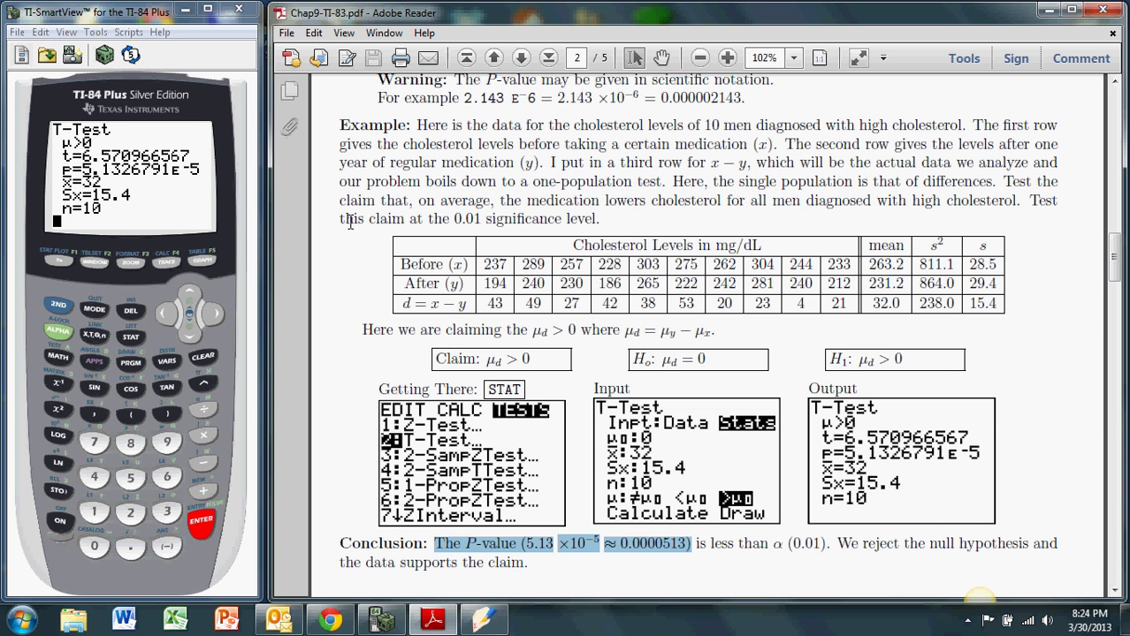
# Open STAT 1:Edit and step across the L1, L2 and L3 list headers.
pyautogui.click(130, 339)
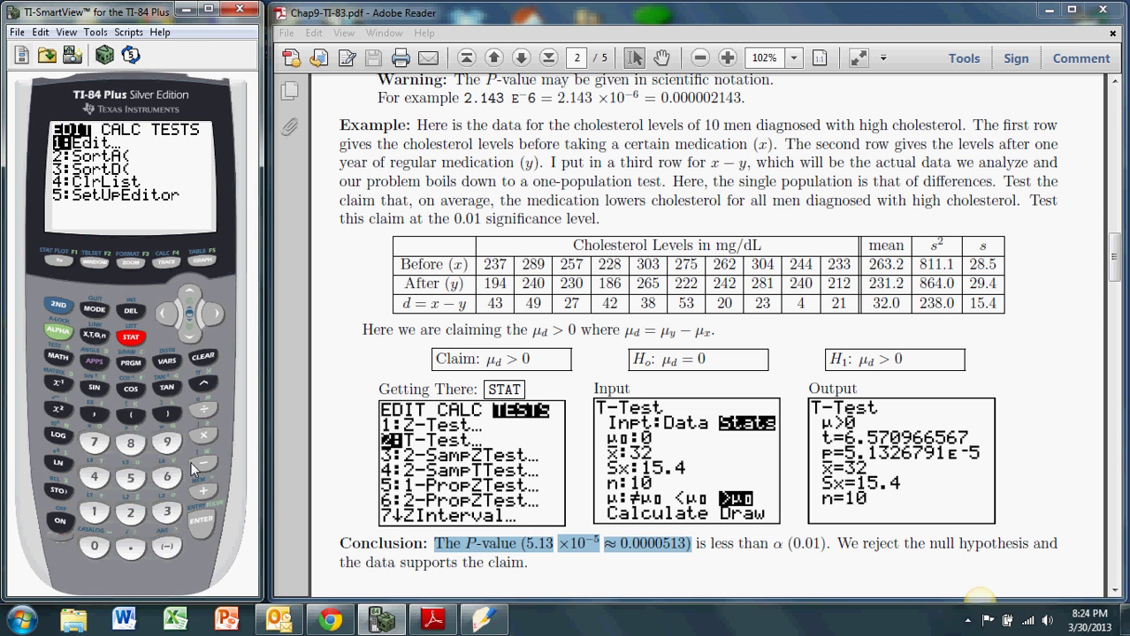
pyautogui.click(200, 522)
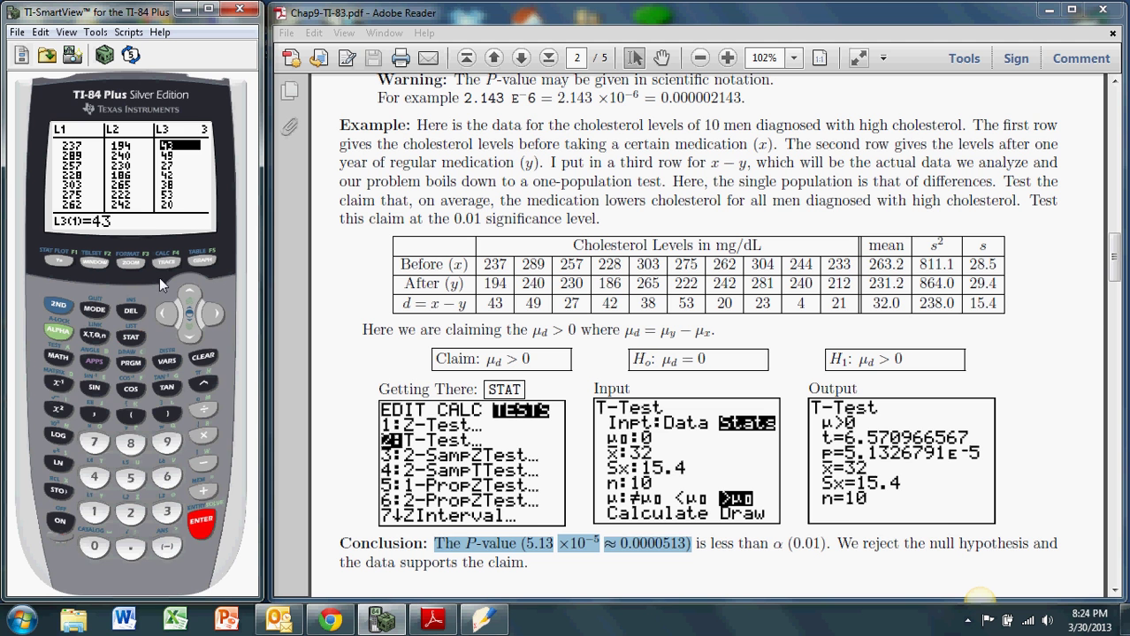
pyautogui.click(167, 314)
pyautogui.click(166, 315)
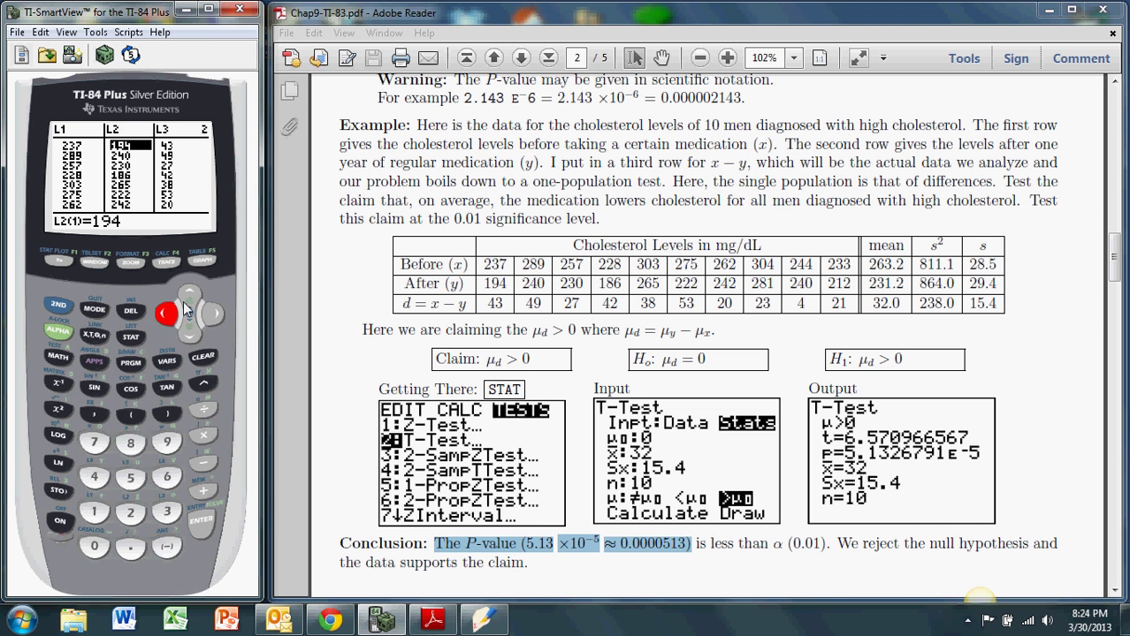
pyautogui.click(188, 299)
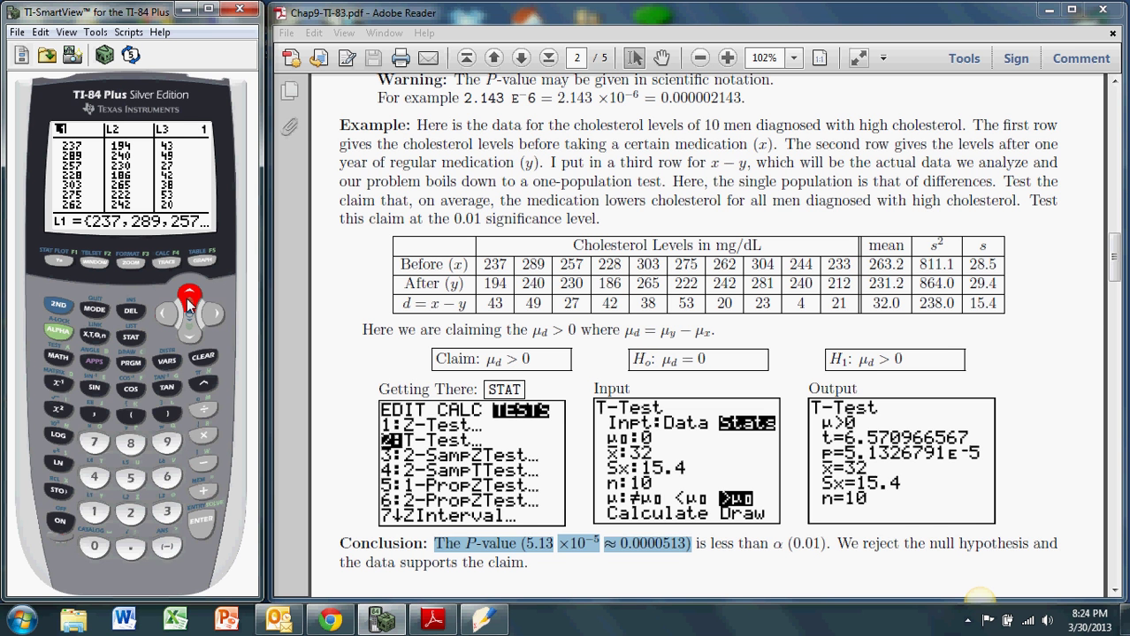
pyautogui.click(213, 315)
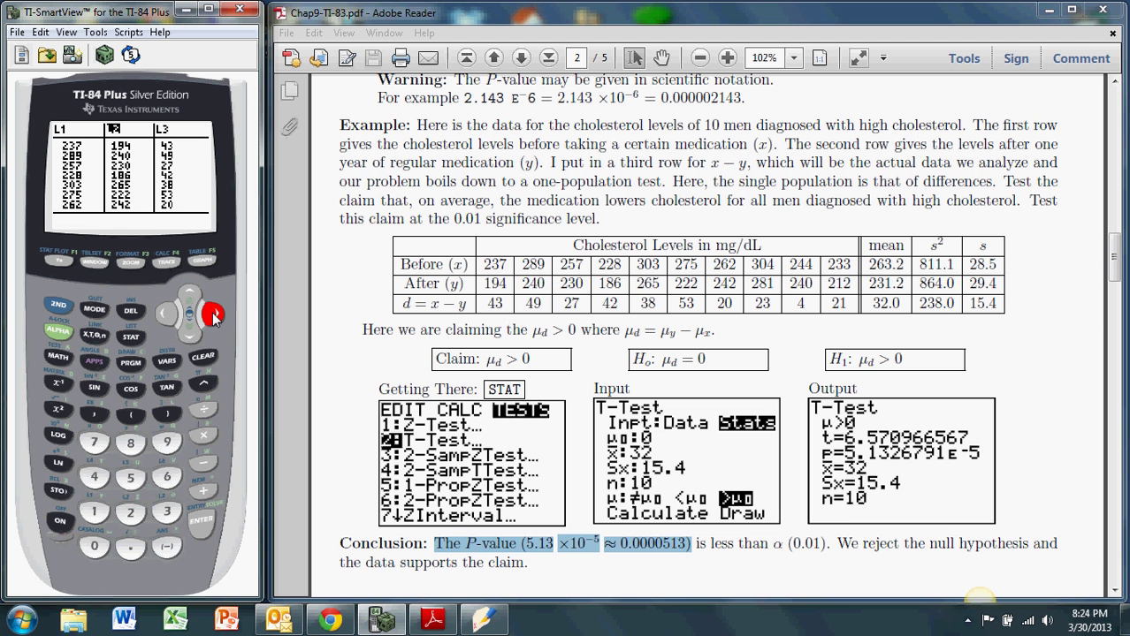
pyautogui.click(213, 315)
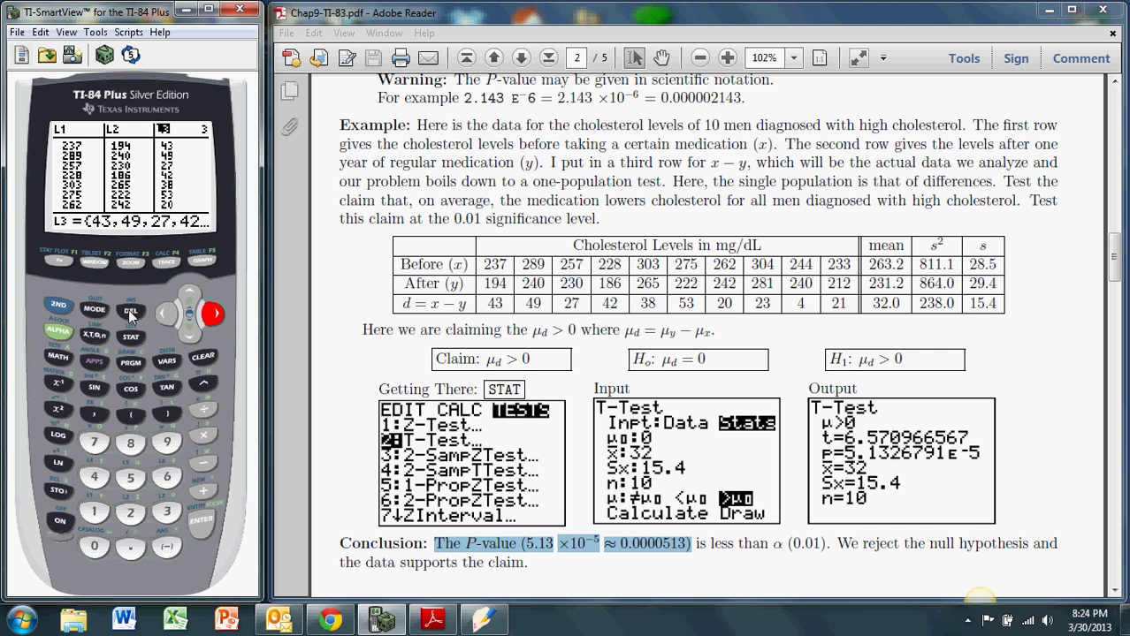
# Open STAT > TESTS > 2:T-Test and switch Inpt to Data.
pyautogui.click(132, 344)
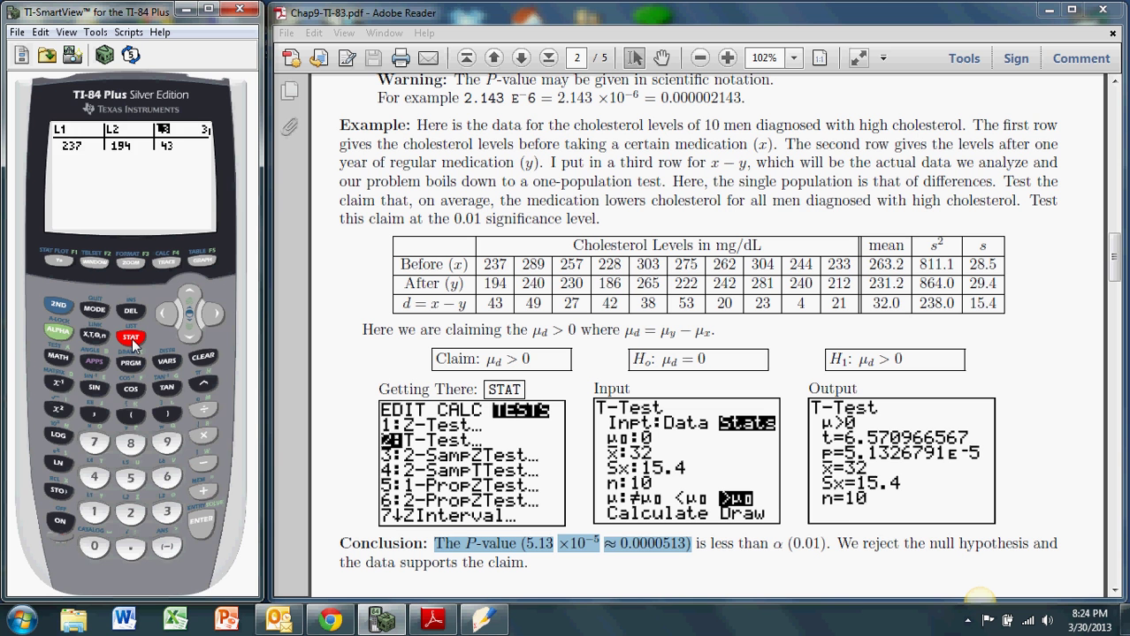
pyautogui.click(212, 315)
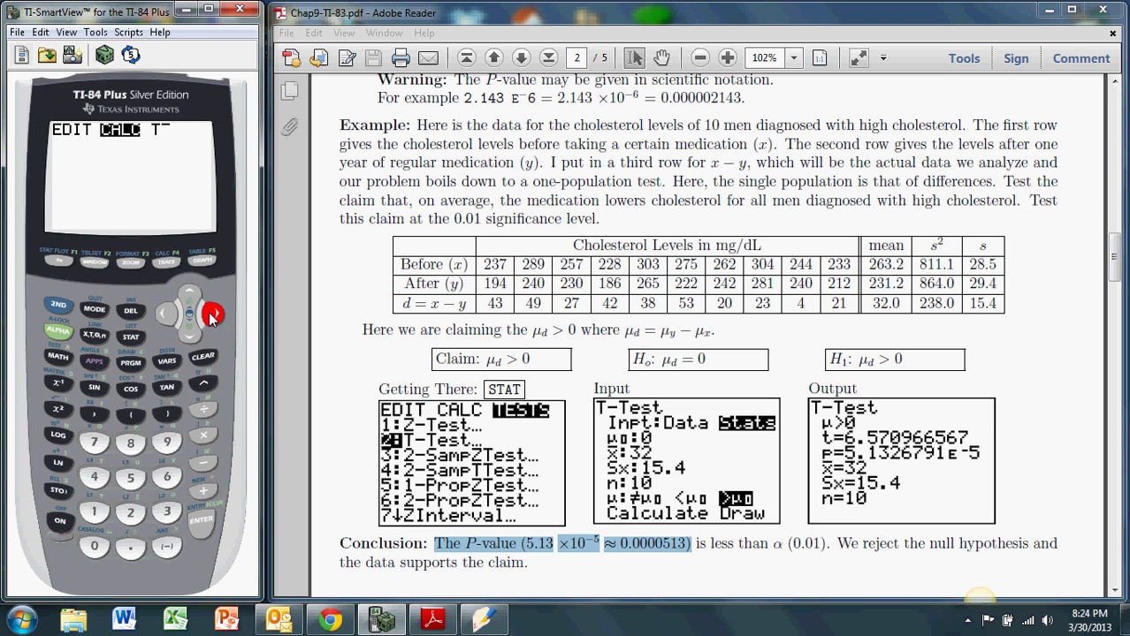
pyautogui.click(212, 314)
pyautogui.click(189, 329)
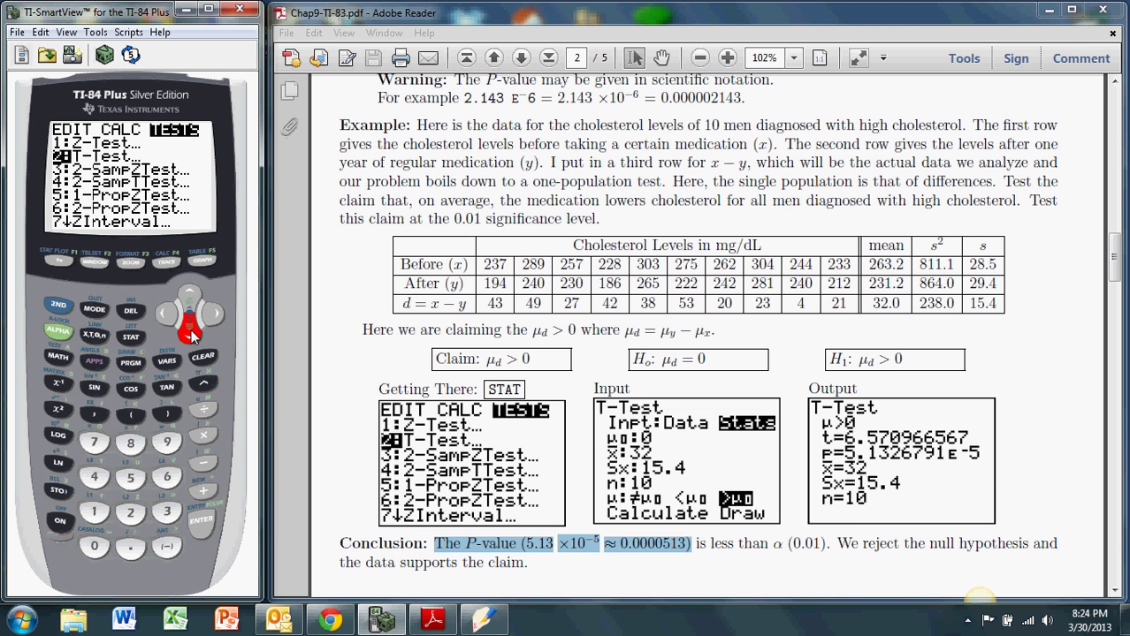
pyautogui.click(202, 524)
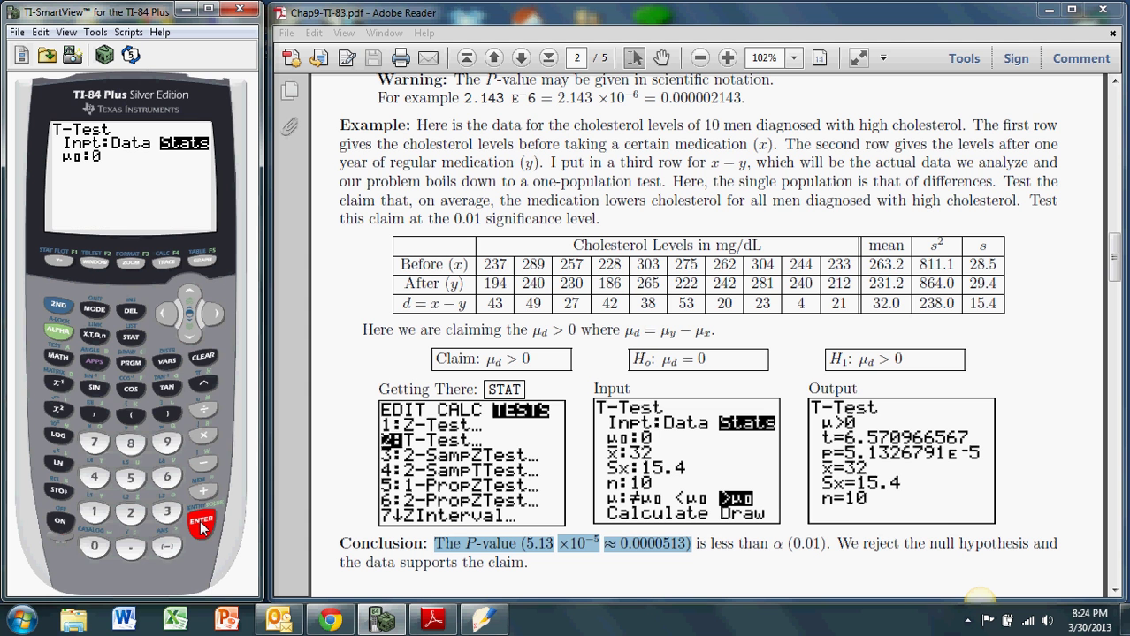
pyautogui.click(167, 316)
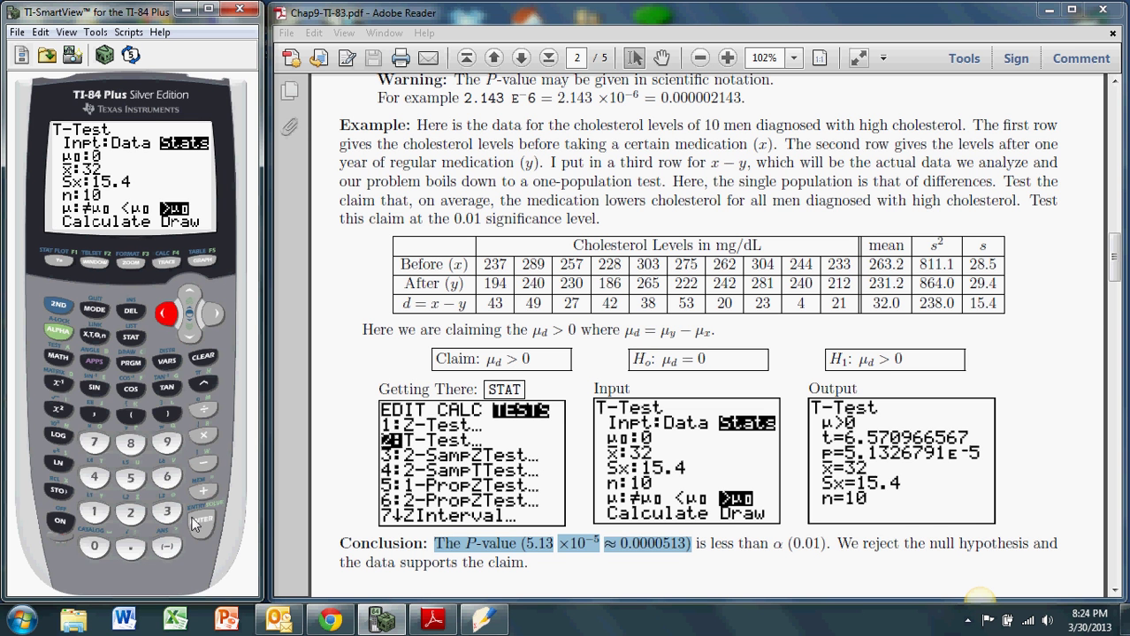
pyautogui.click(201, 524)
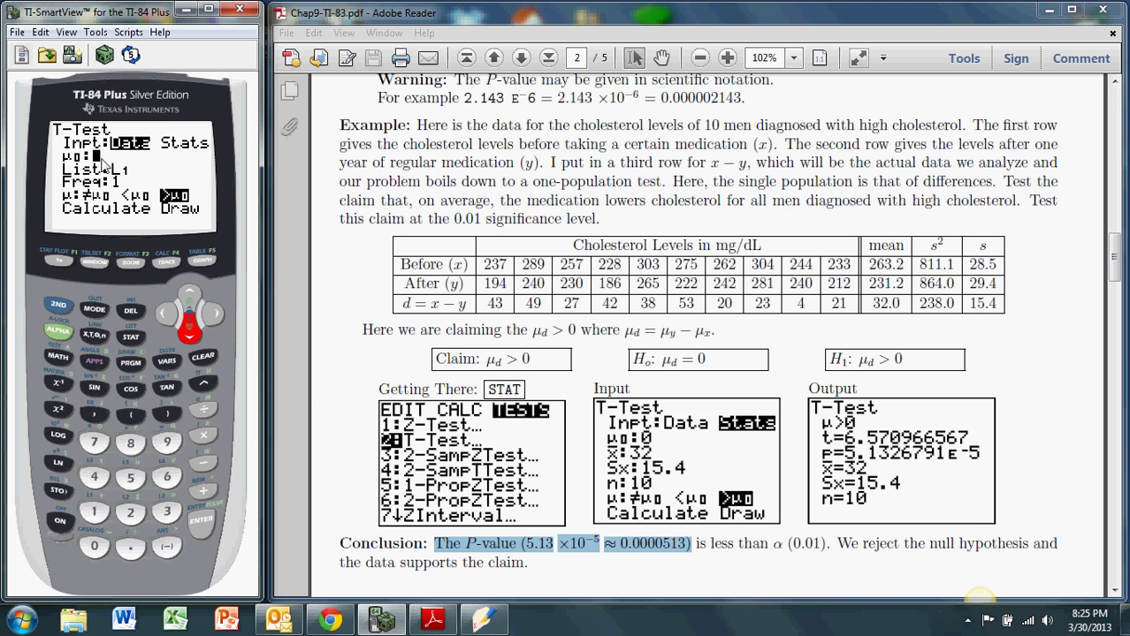
# Set List to L3, choose the >μ0 alternative, and move to Calculate.
pyautogui.click(191, 336)
pyautogui.click(60, 309)
pyautogui.click(164, 513)
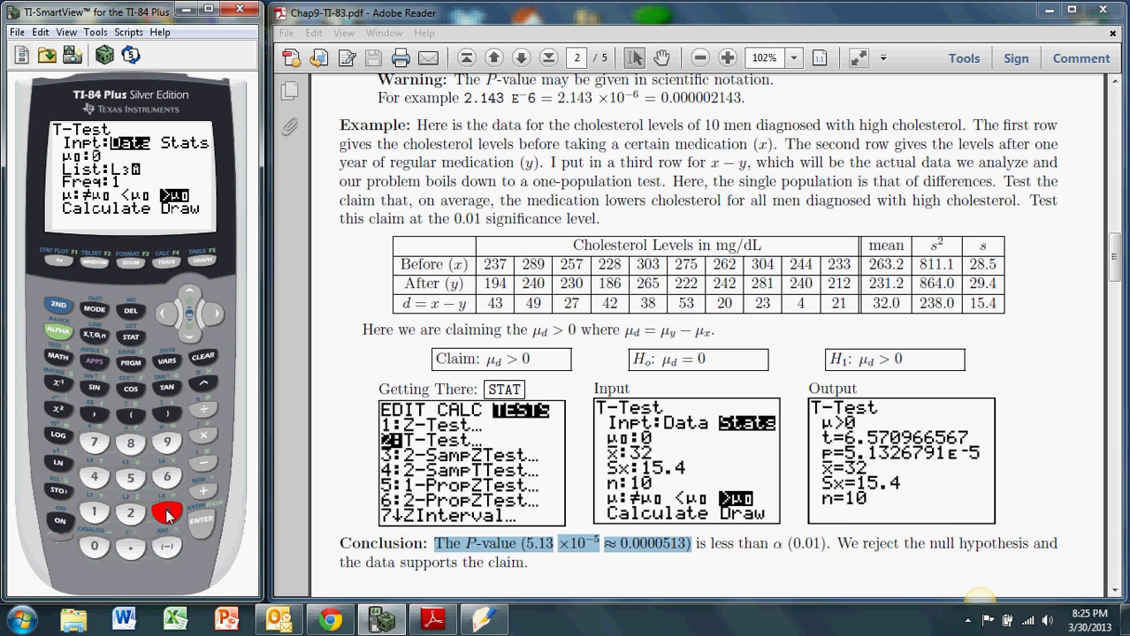
pyautogui.click(191, 336)
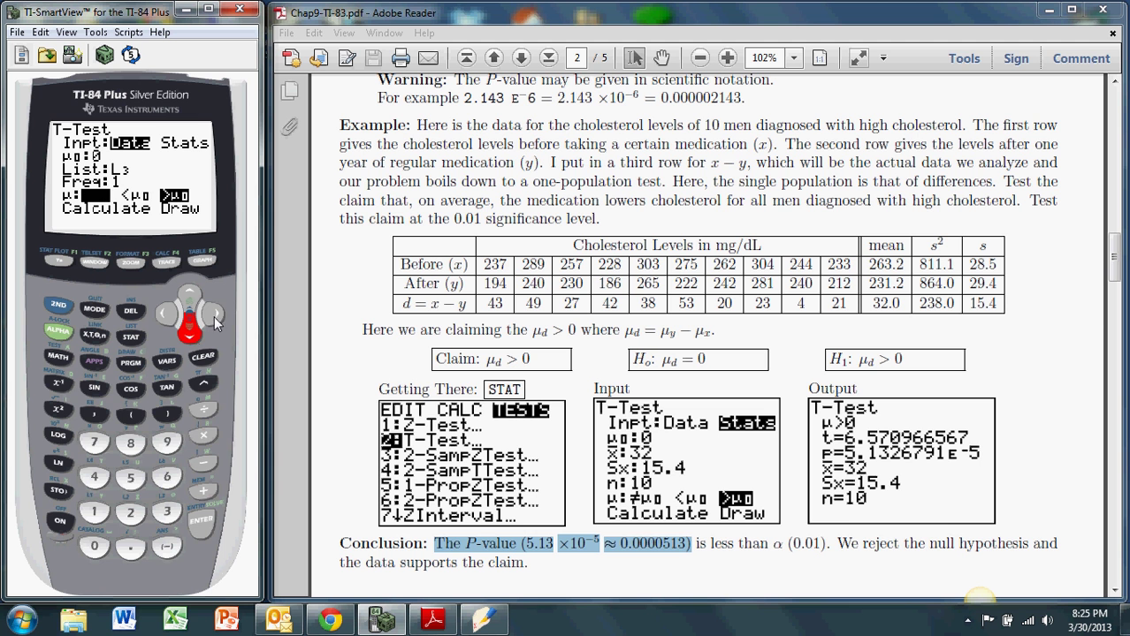
pyautogui.click(215, 313)
pyautogui.click(216, 317)
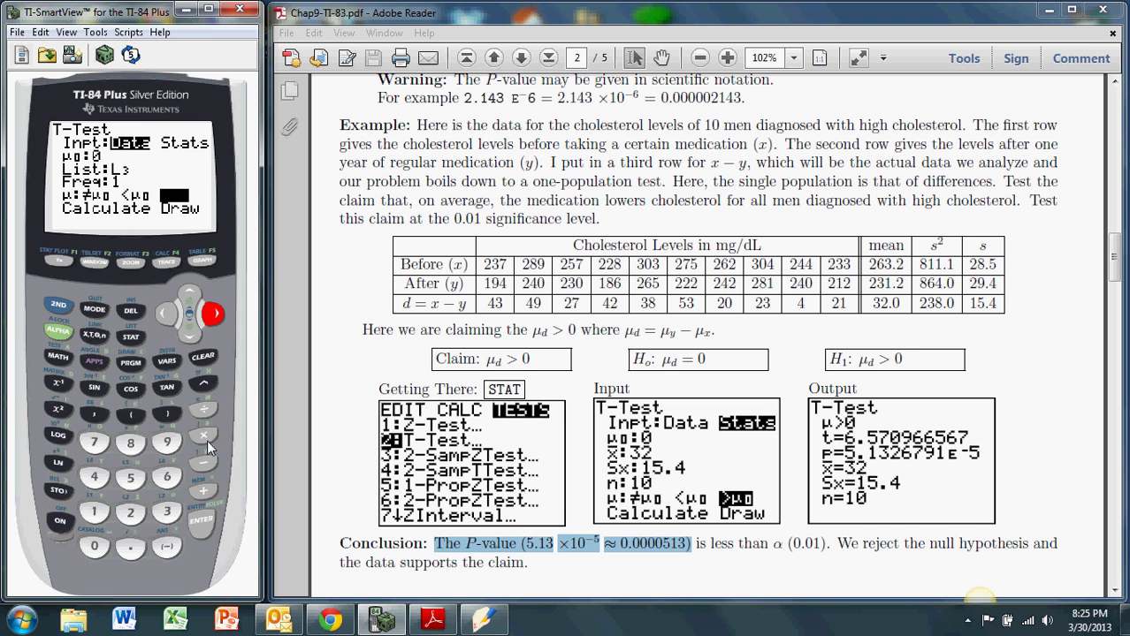
pyautogui.click(203, 524)
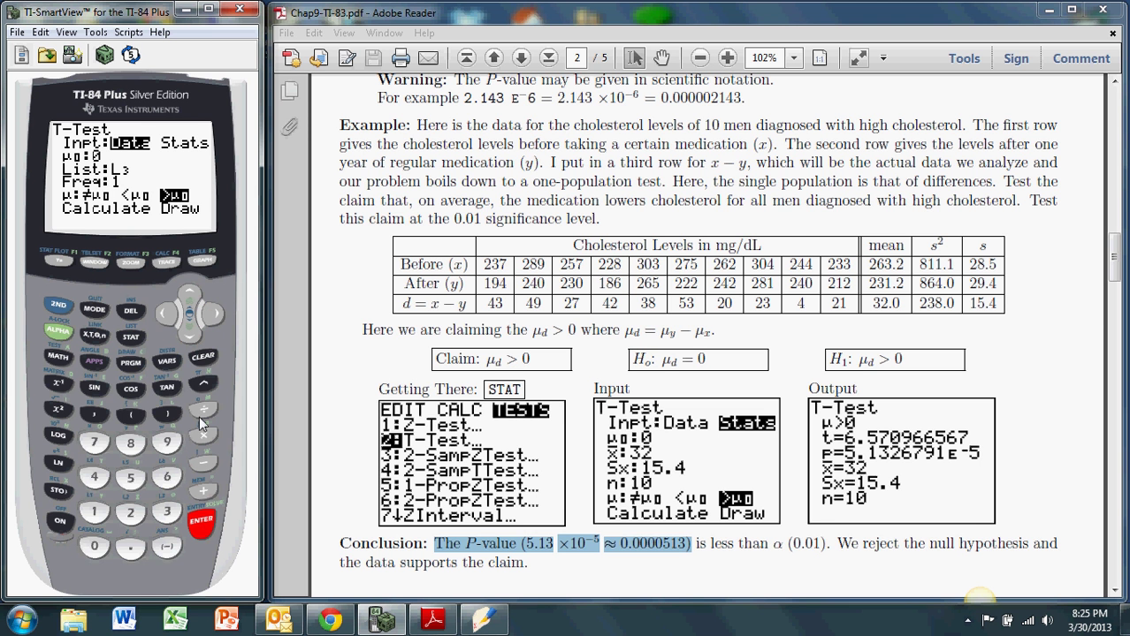
pyautogui.press('Down')
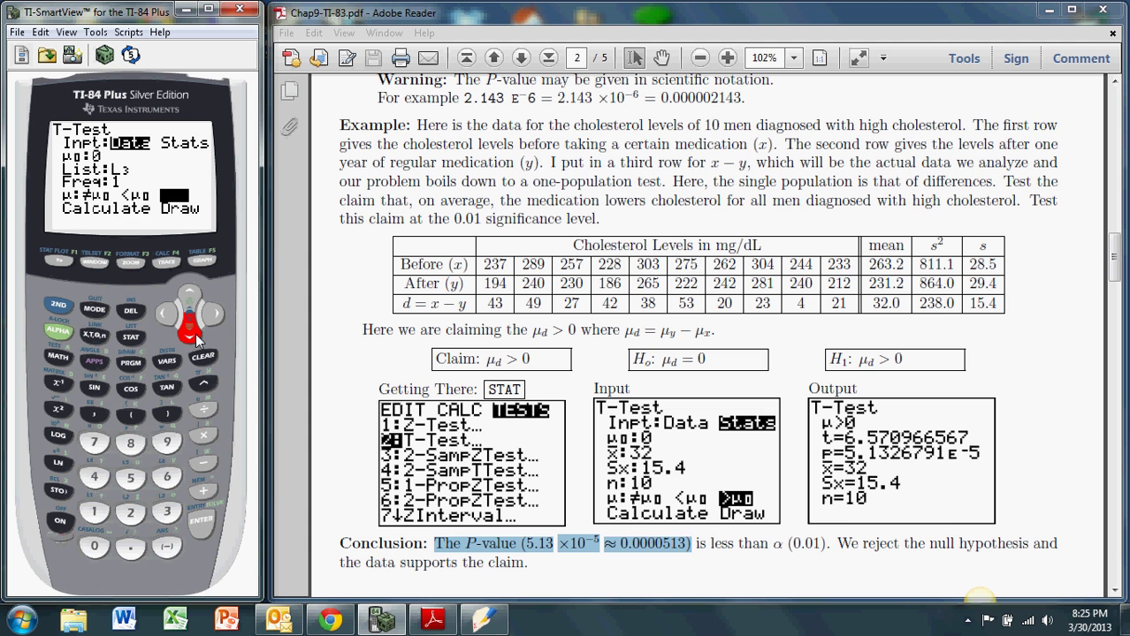
# Calculate the L3 T-Test and highlight the PDF's 5.13 ×10⁻⁵ P-value.
pyautogui.click(200, 526)
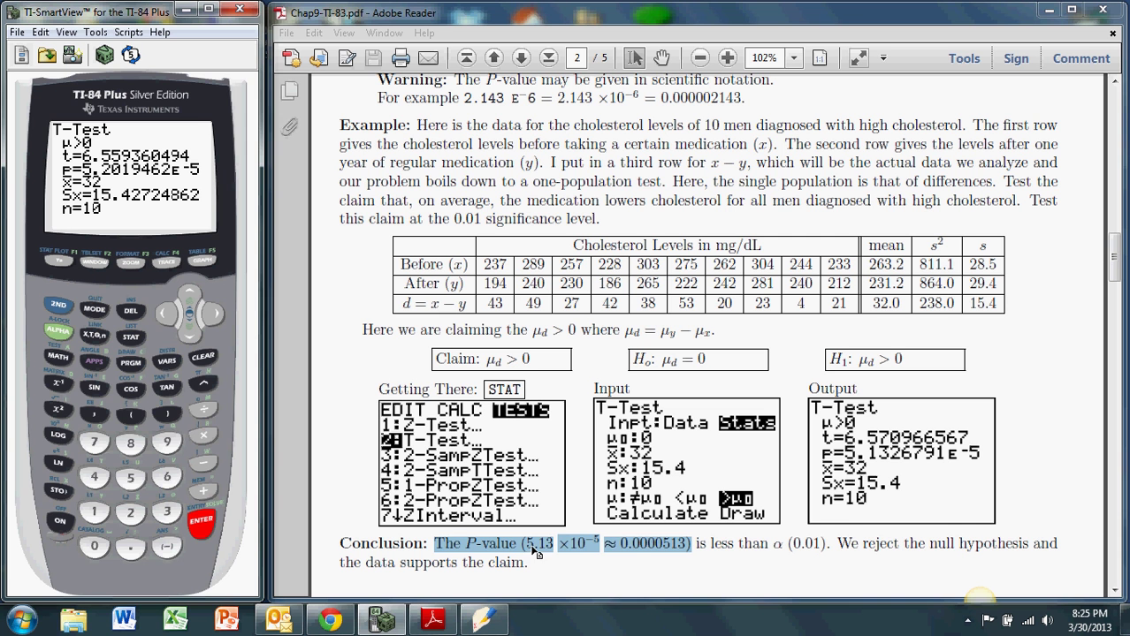
pyautogui.click(574, 558)
pyautogui.moveTo(522, 545); pyautogui.dragTo(594, 550)
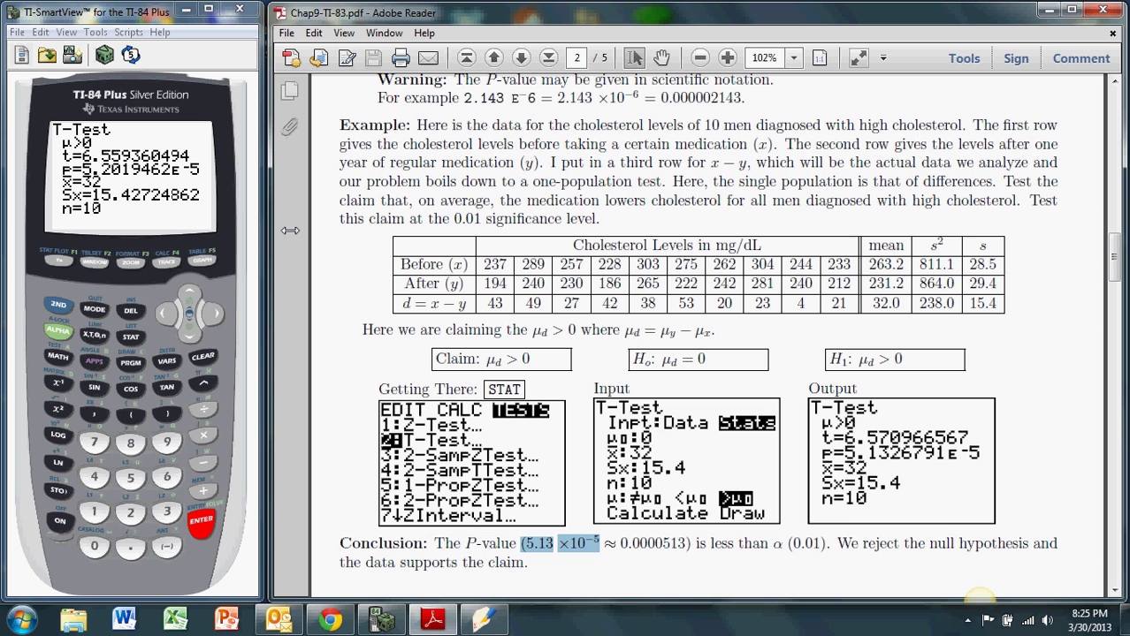